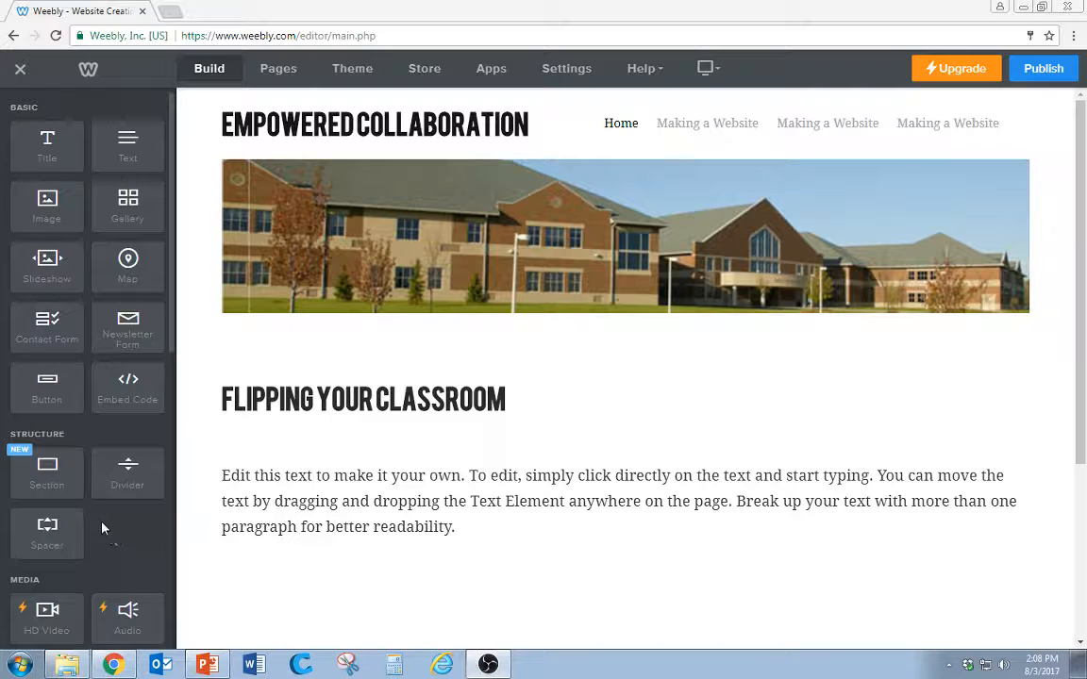
# View the three Making a Website pages in the site navigation and return to the Home page
pyautogui.click(245, 71)
pyautogui.click(210, 68)
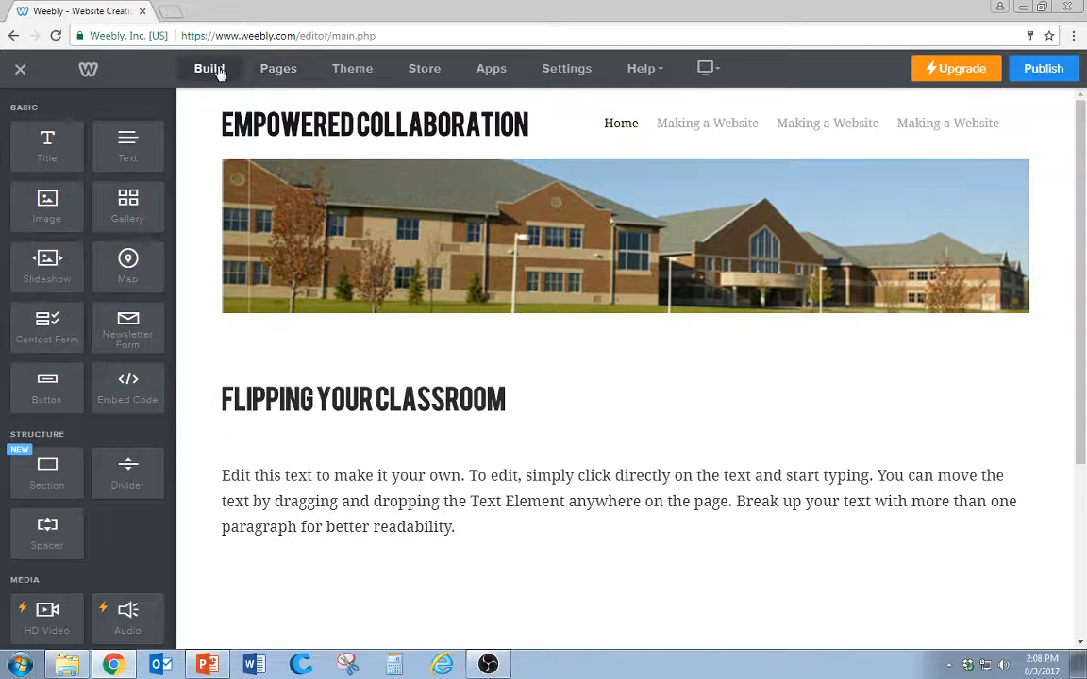
pyautogui.click(698, 126)
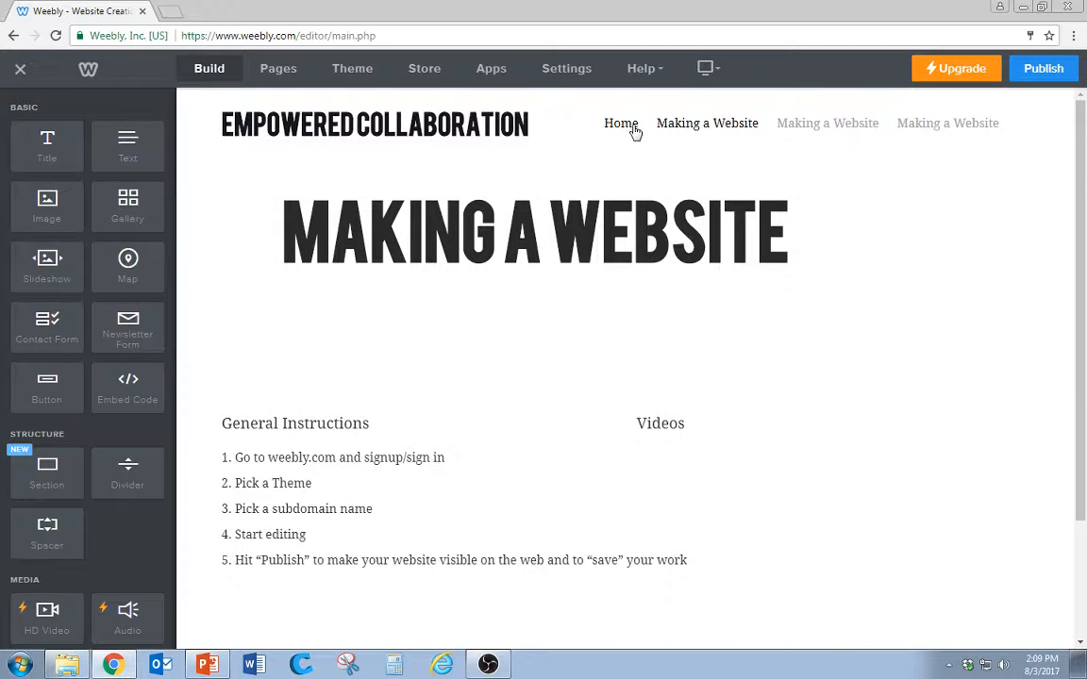
pyautogui.click(632, 125)
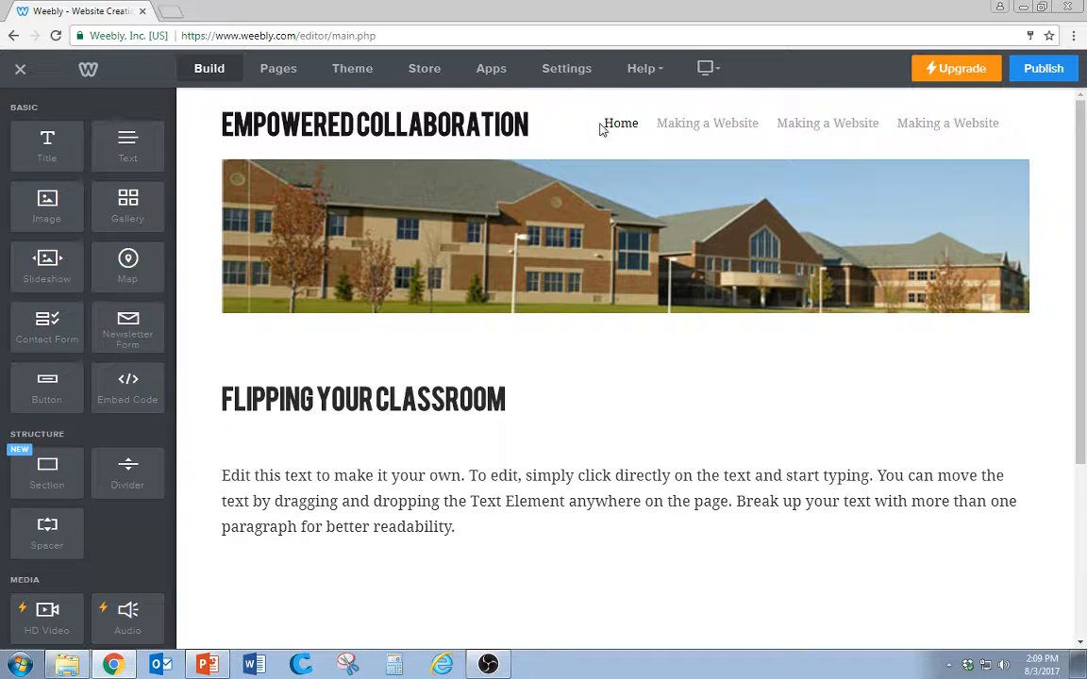
pyautogui.click(849, 127)
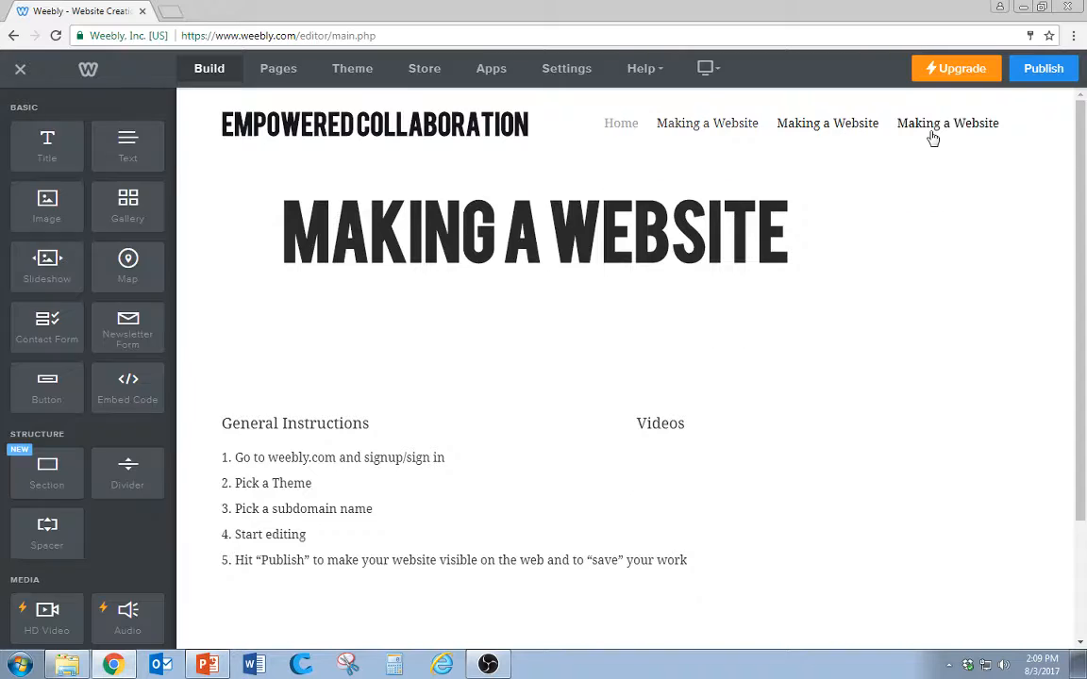
pyautogui.click(932, 134)
pyautogui.click(621, 124)
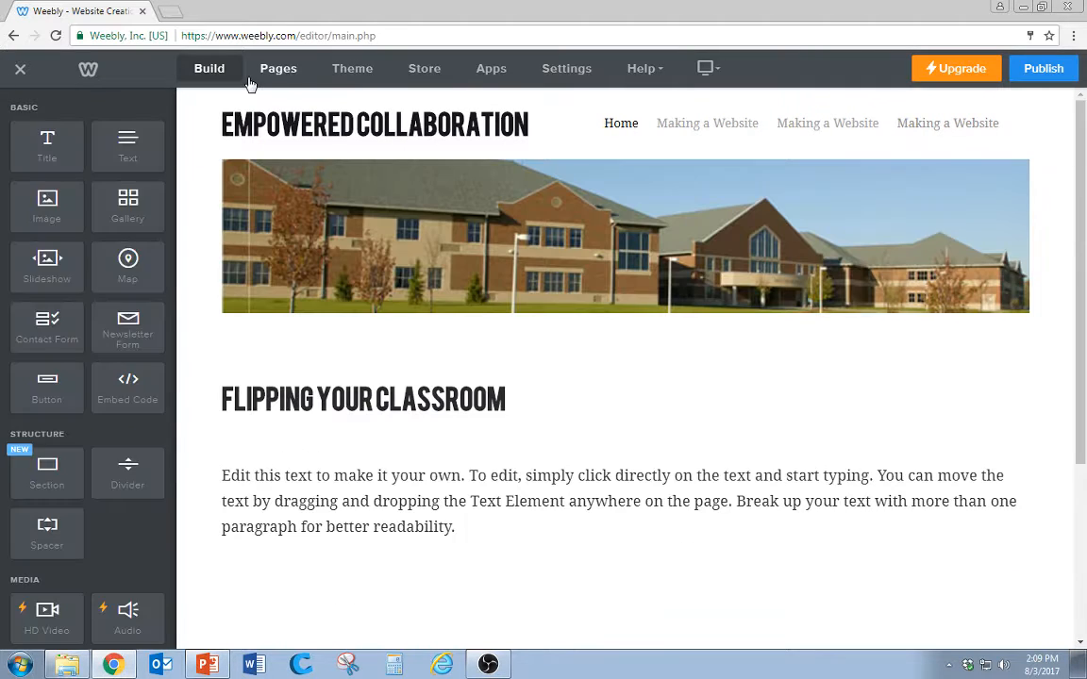
# Show the full list of the site's pages and return to the Home page's building elements
pyautogui.click(279, 70)
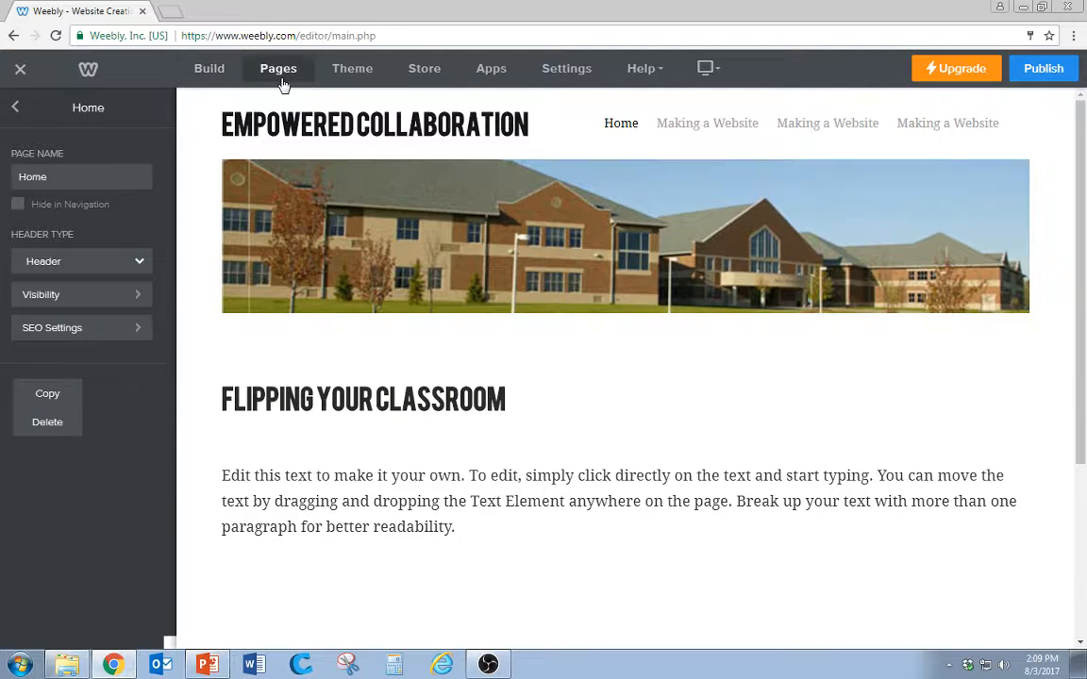
pyautogui.click(17, 109)
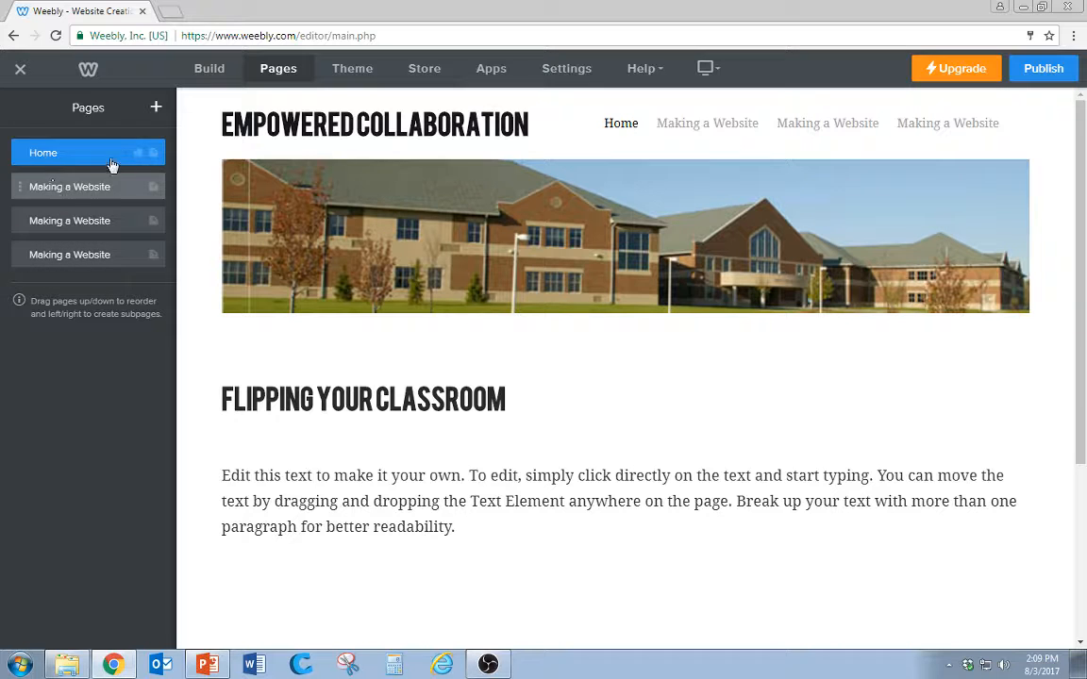
pyautogui.click(210, 71)
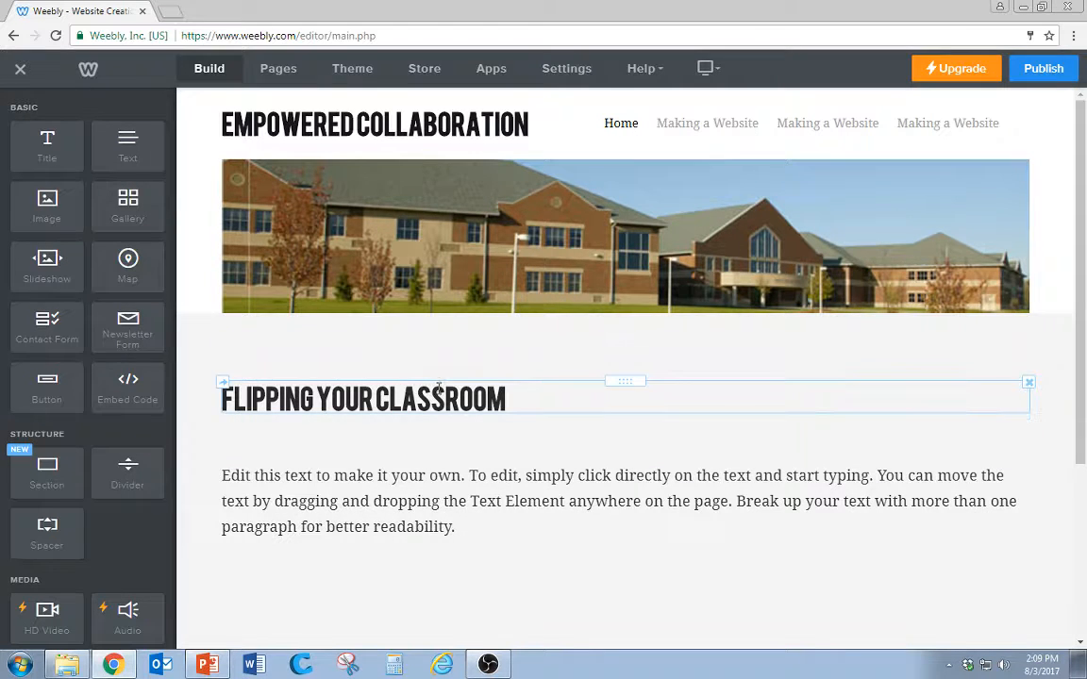
pyautogui.scroll(-1, 472, 377)
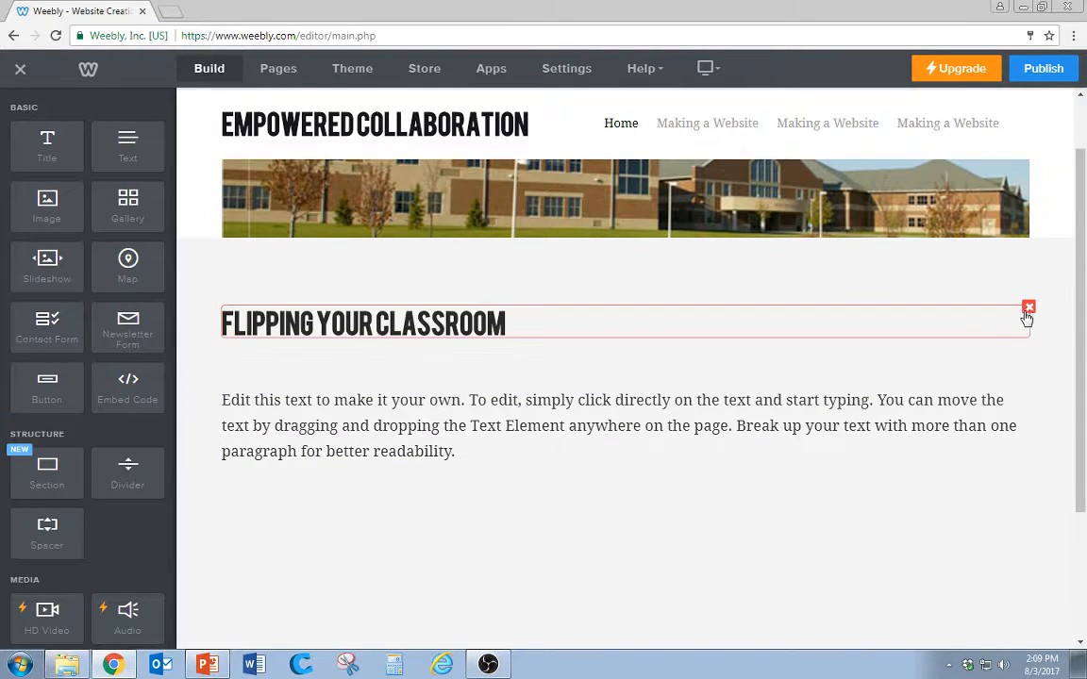
pyautogui.scroll(1, 330, 325)
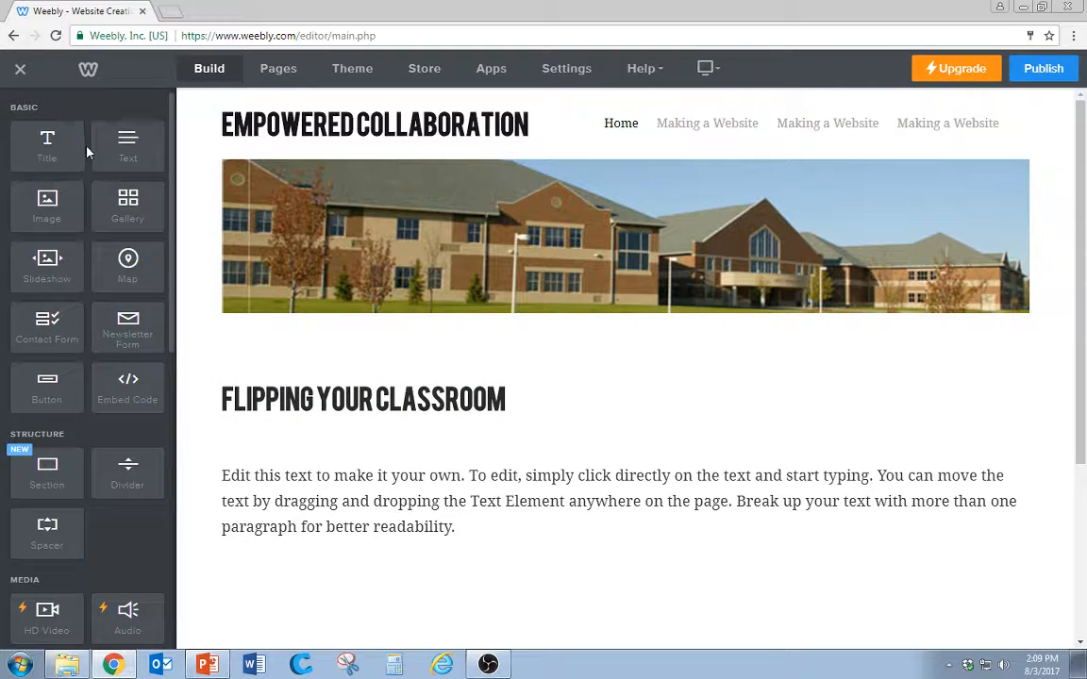
# Add a text element directly below the Home page's existing paragraph and open its text for editing
pyautogui.click(208, 75)
pyautogui.moveTo(126, 139); pyautogui.dragTo(524, 541)
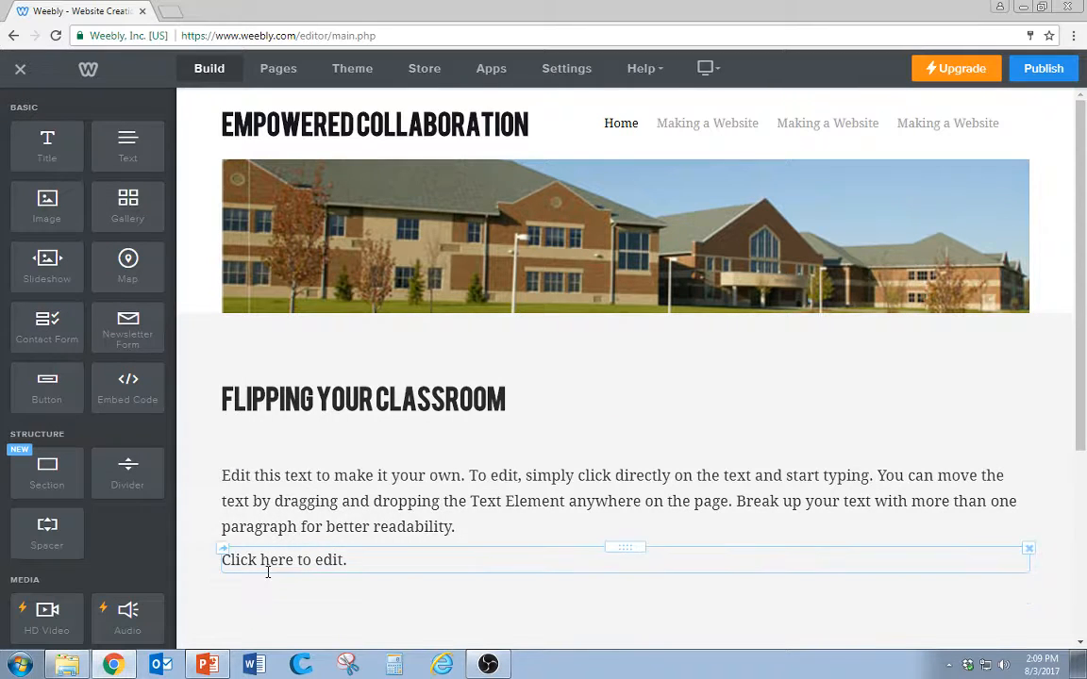
pyautogui.click(267, 566)
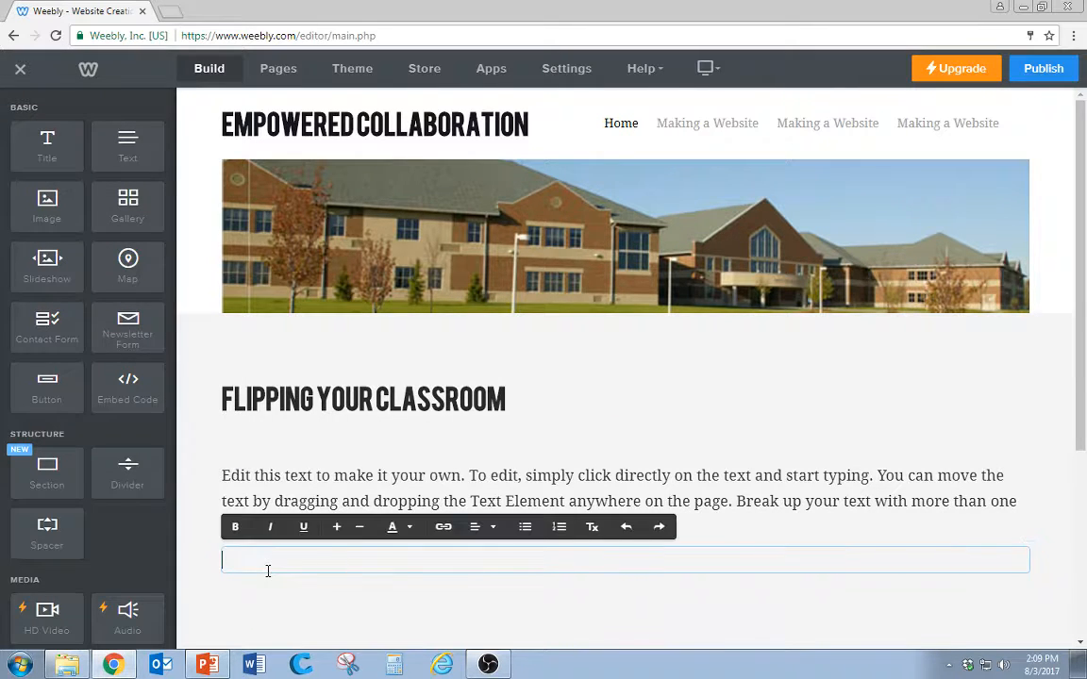
pyautogui.click(276, 486)
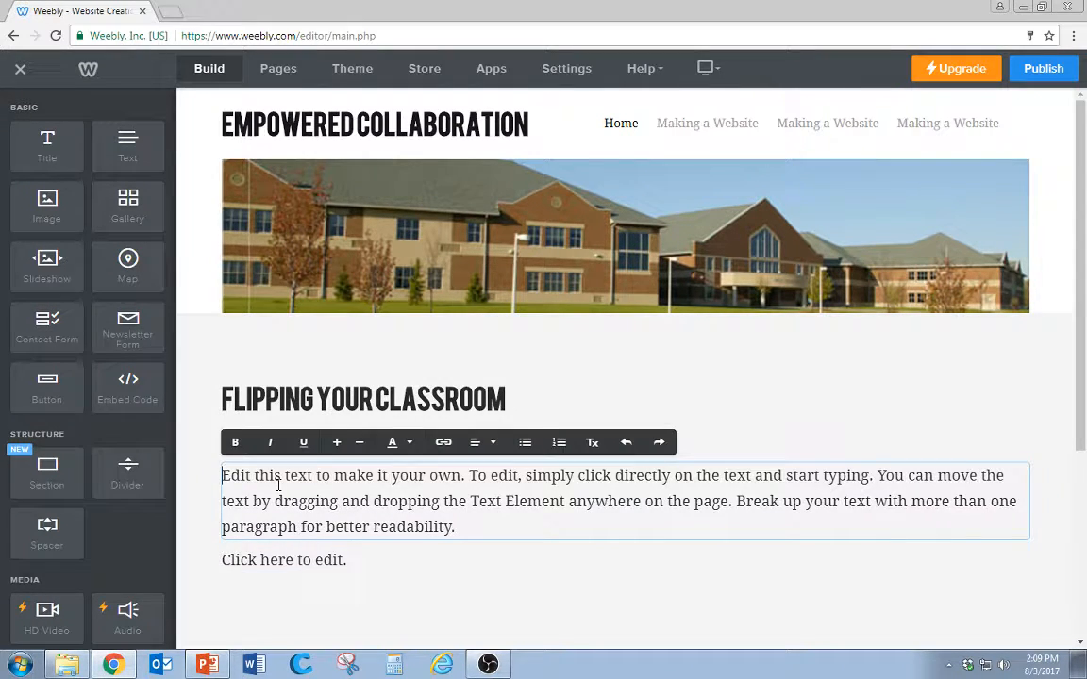
pyautogui.click(269, 560)
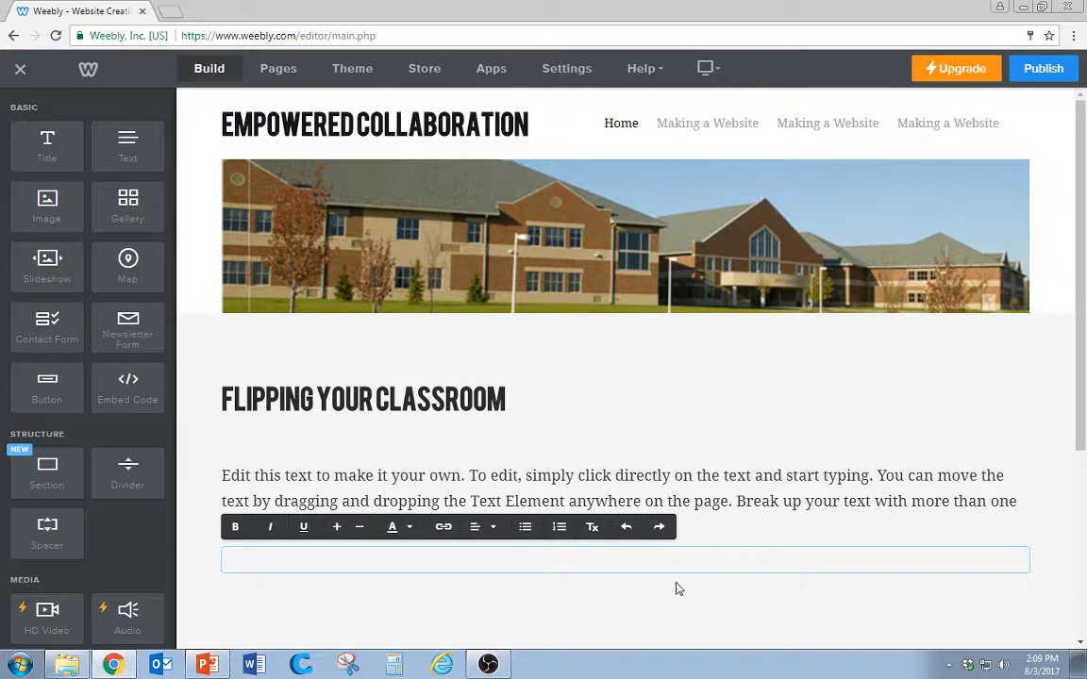
# Delete the empty text element below the Home page's paragraph
pyautogui.click(997, 539)
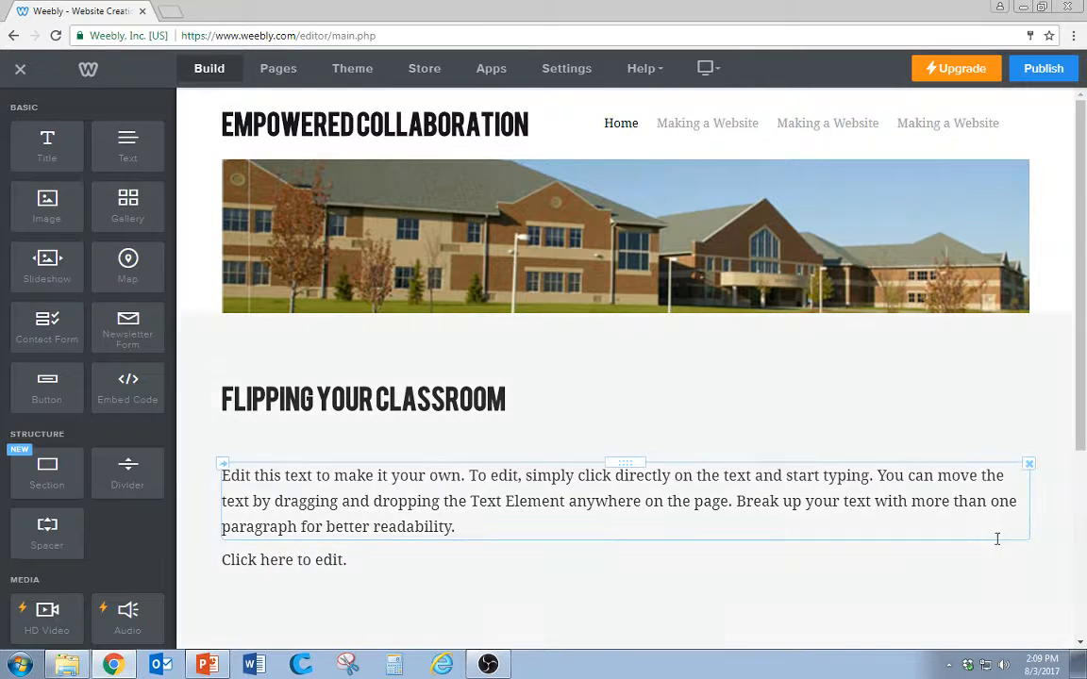
pyautogui.click(1027, 553)
pyautogui.click(997, 511)
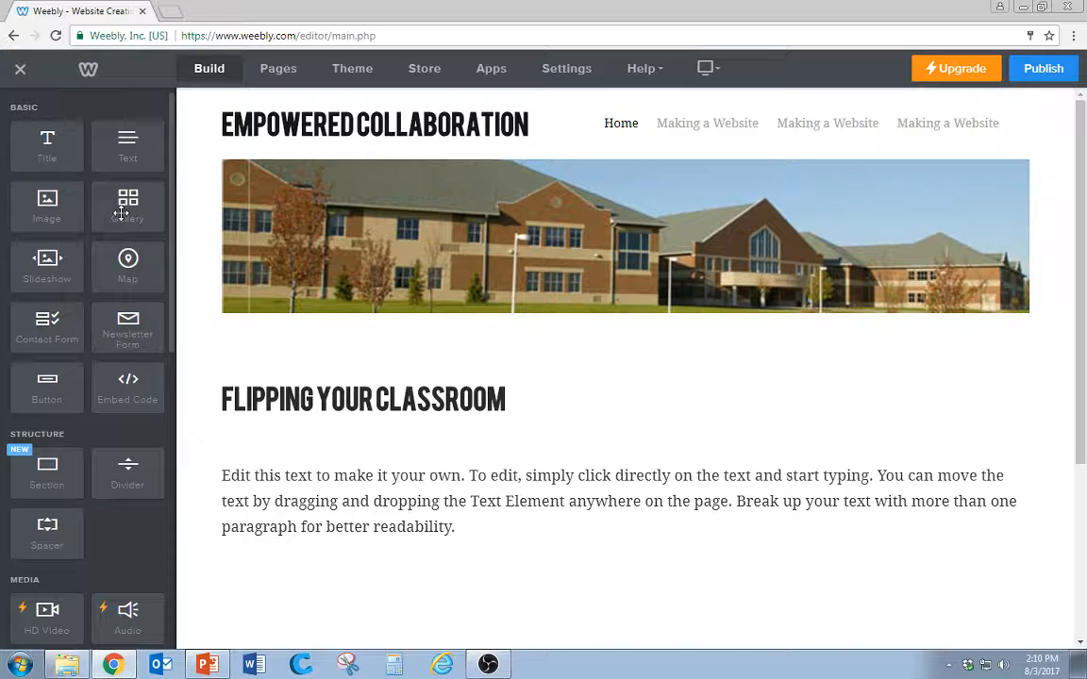
# Add a contact form below the paragraph on the Home page
pyautogui.scroll(-2, 86, 340)
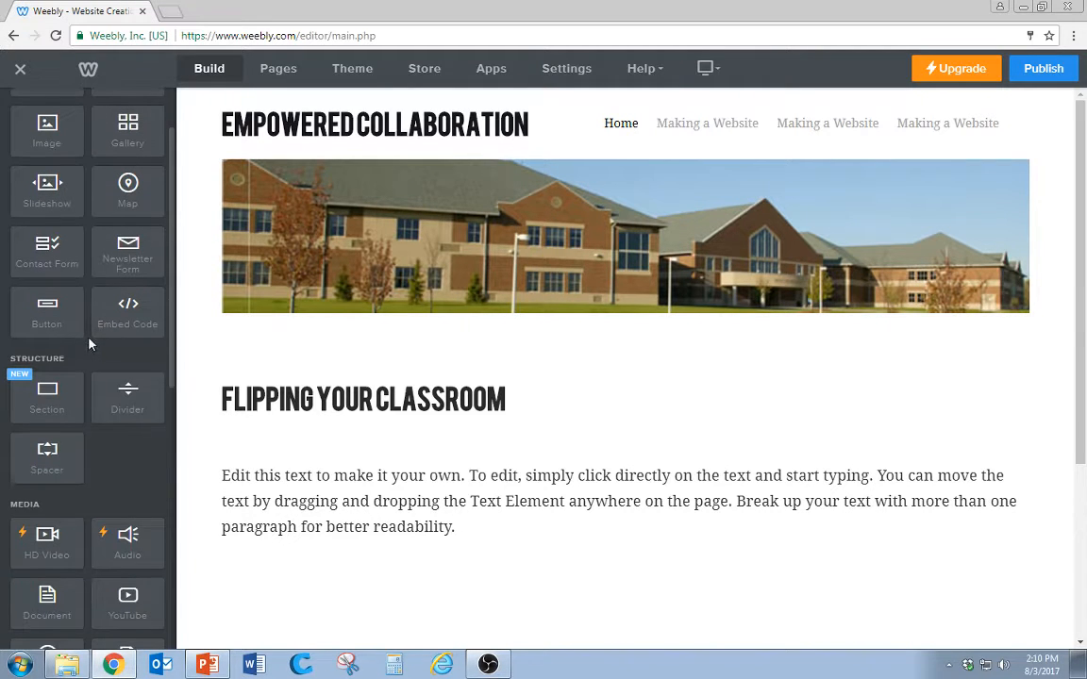
pyautogui.scroll(-2, 49, 264)
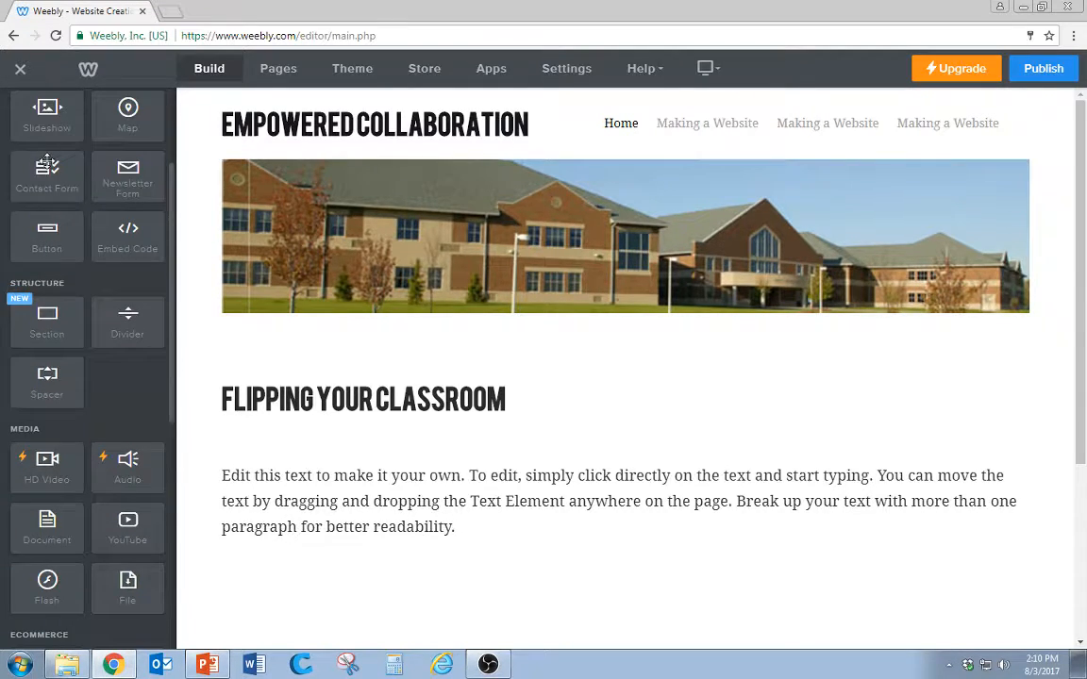
pyautogui.moveTo(45, 165); pyautogui.dragTo(349, 571)
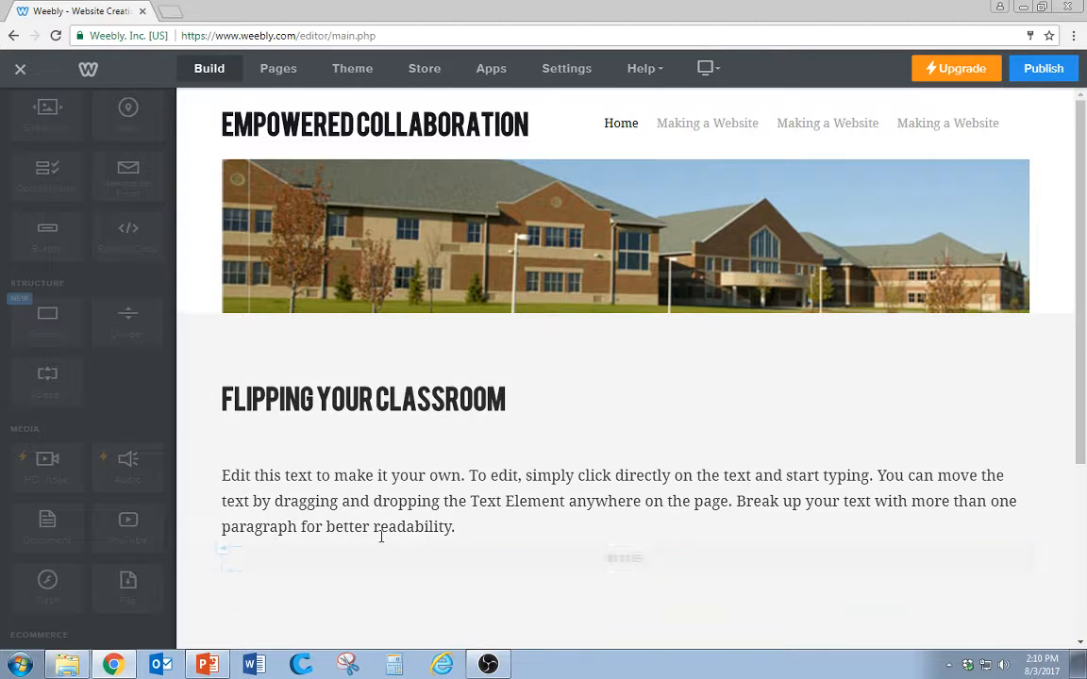
pyautogui.scroll(-1, 387, 544)
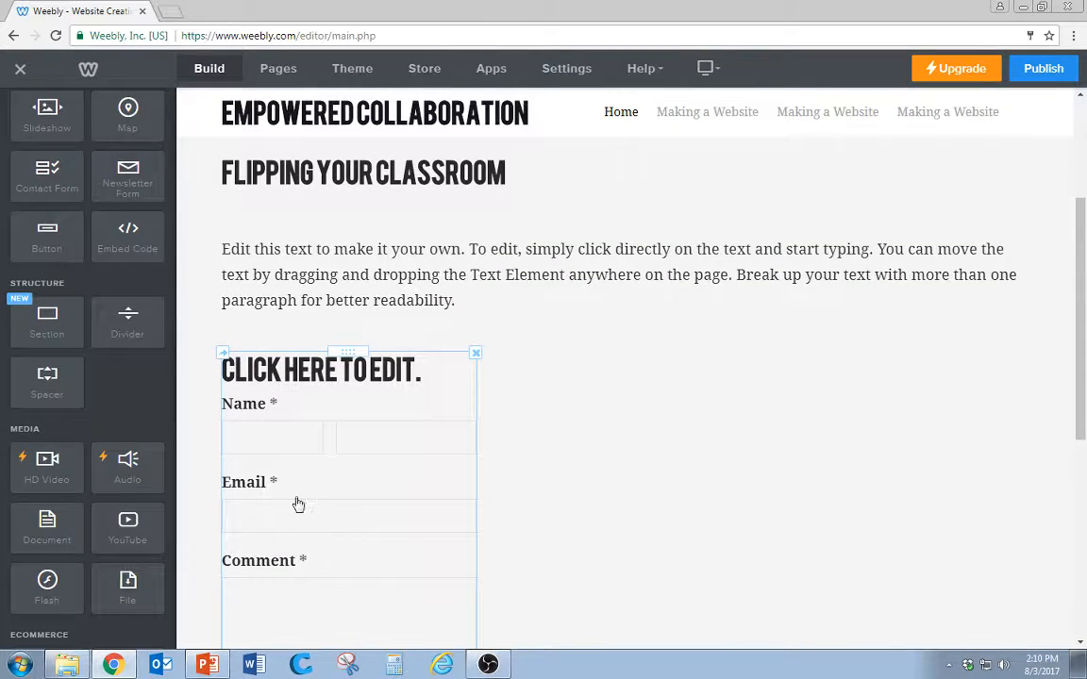
# Open the settings of the contact form's Name field, close them and save the form
pyautogui.click(240, 406)
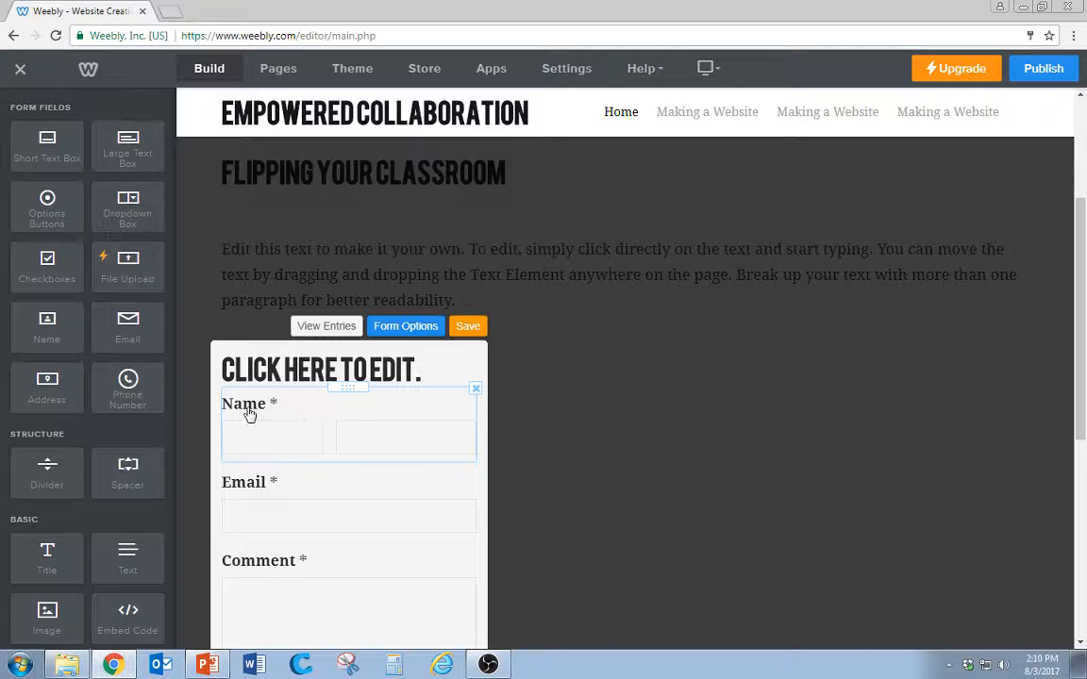
pyautogui.click(249, 415)
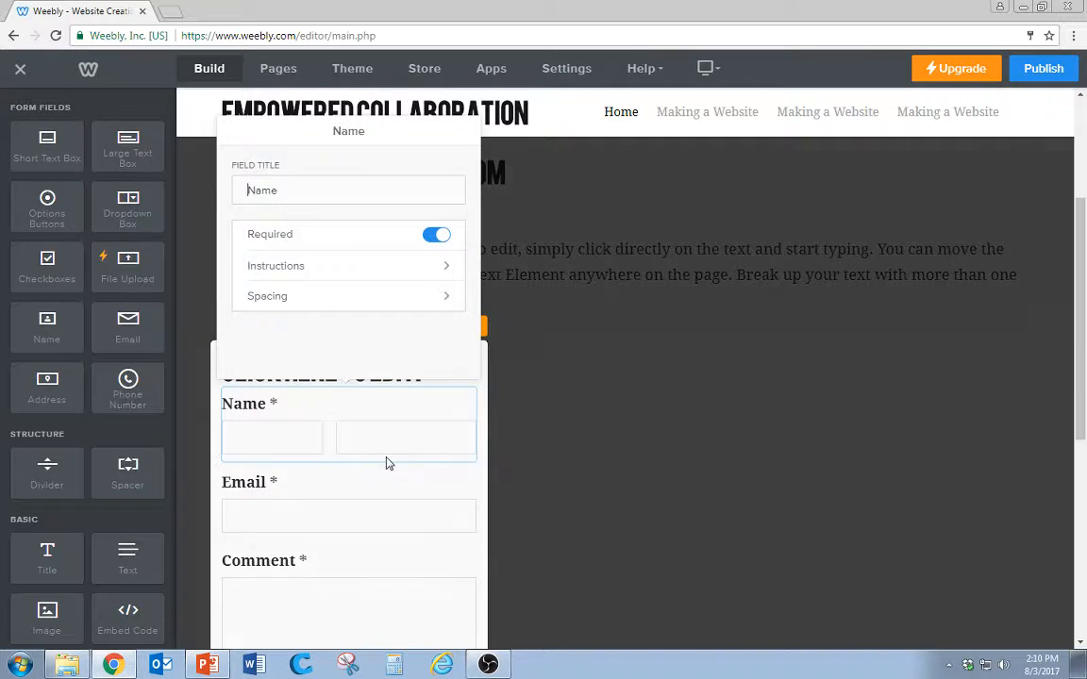
pyautogui.click(282, 586)
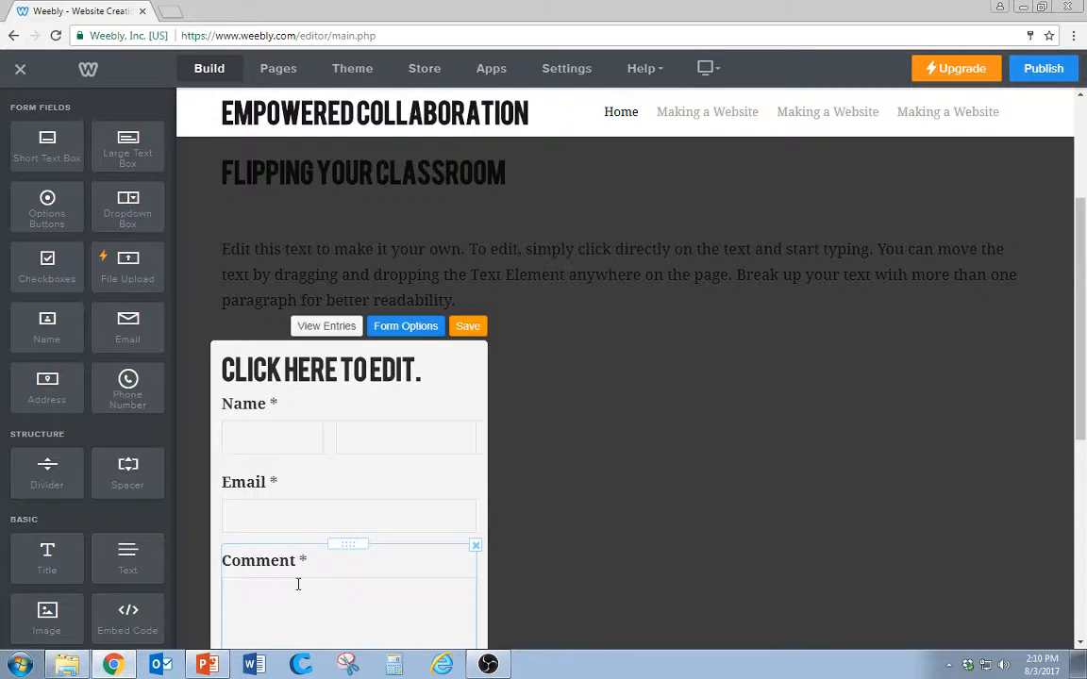
pyautogui.scroll(-2, 297, 584)
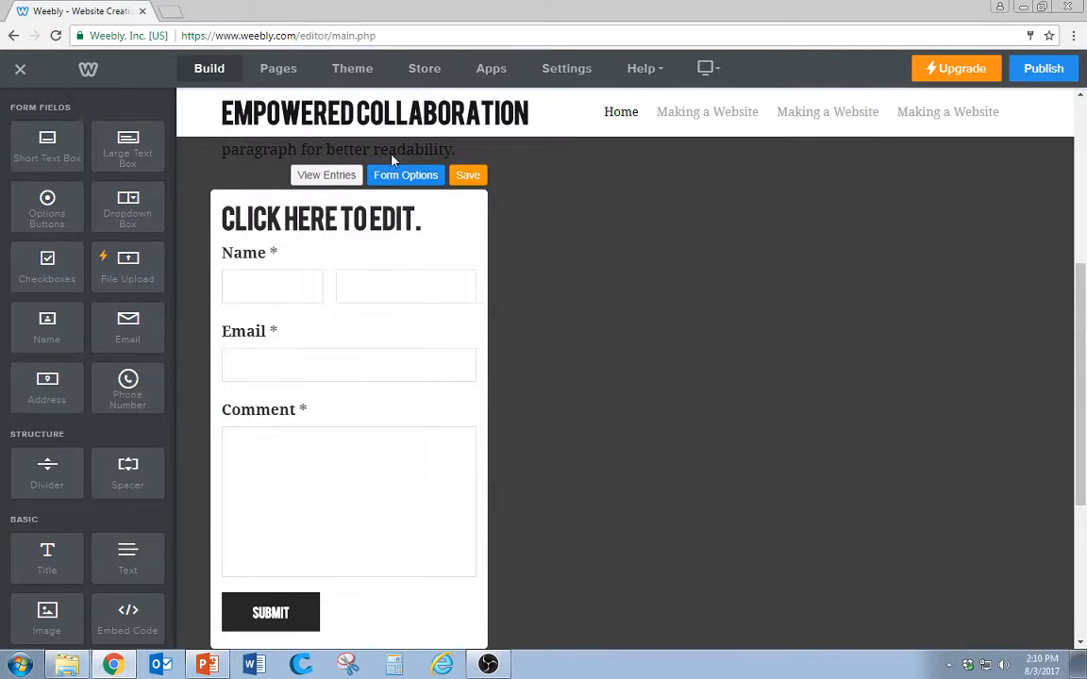
pyautogui.click(471, 176)
# Delete the contact form from the Home page and postpone the Promote offer
pyautogui.click(474, 203)
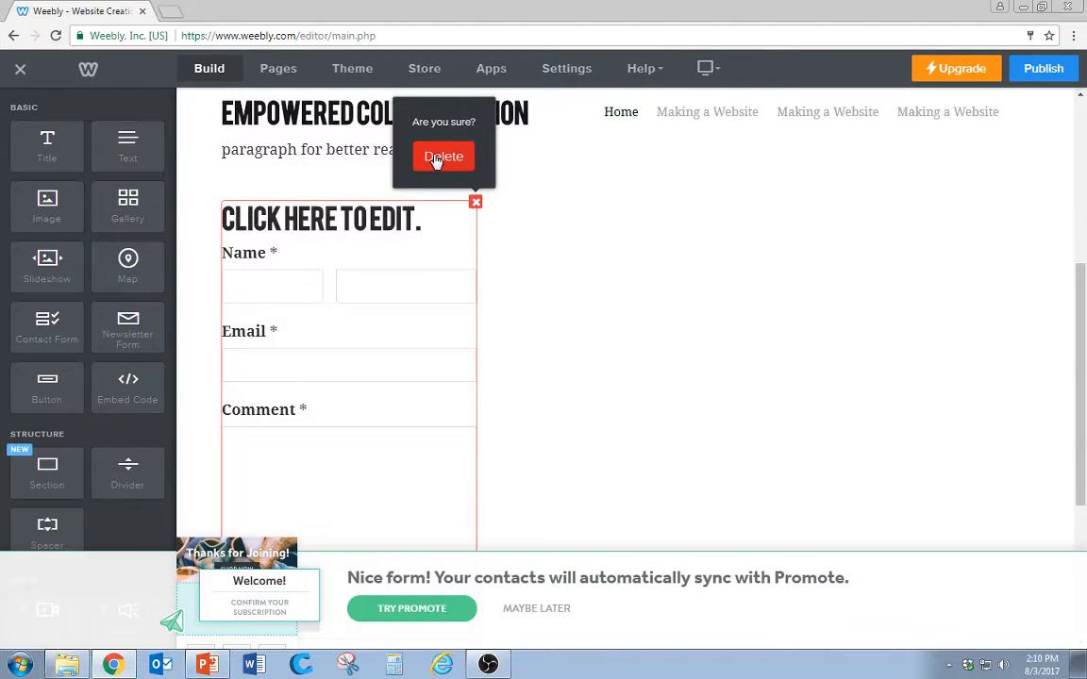
pyautogui.click(436, 158)
pyautogui.scroll(-3, 472, 377)
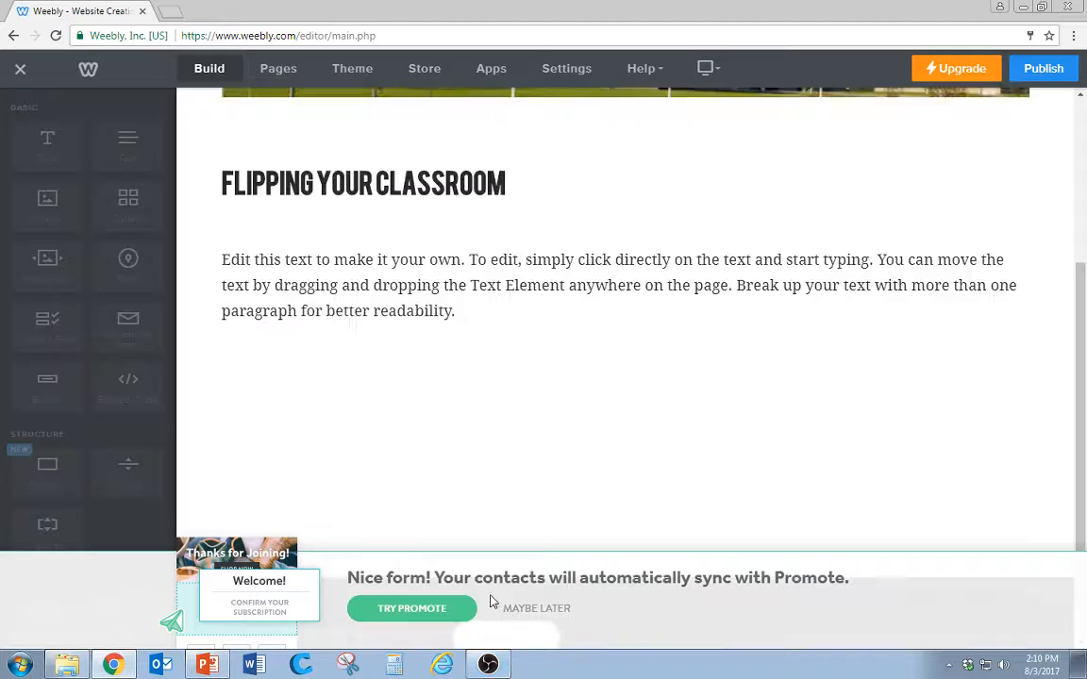
pyautogui.click(535, 608)
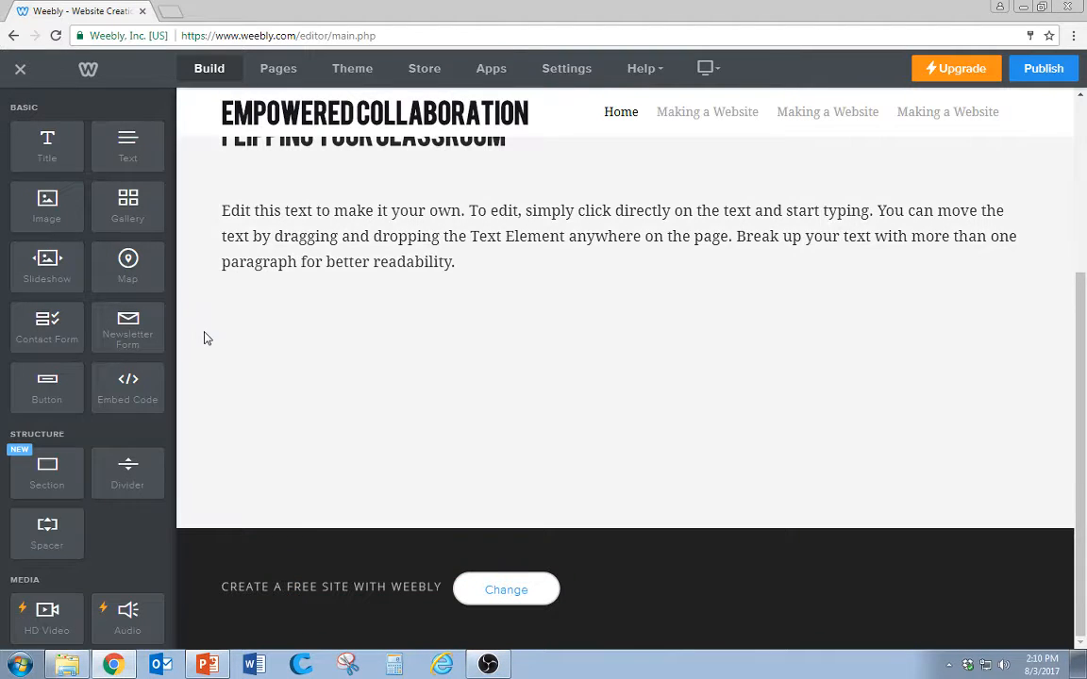
# Add a YouTube video element below the Home page's paragraph and delete it again
pyautogui.scroll(-3, 119, 438)
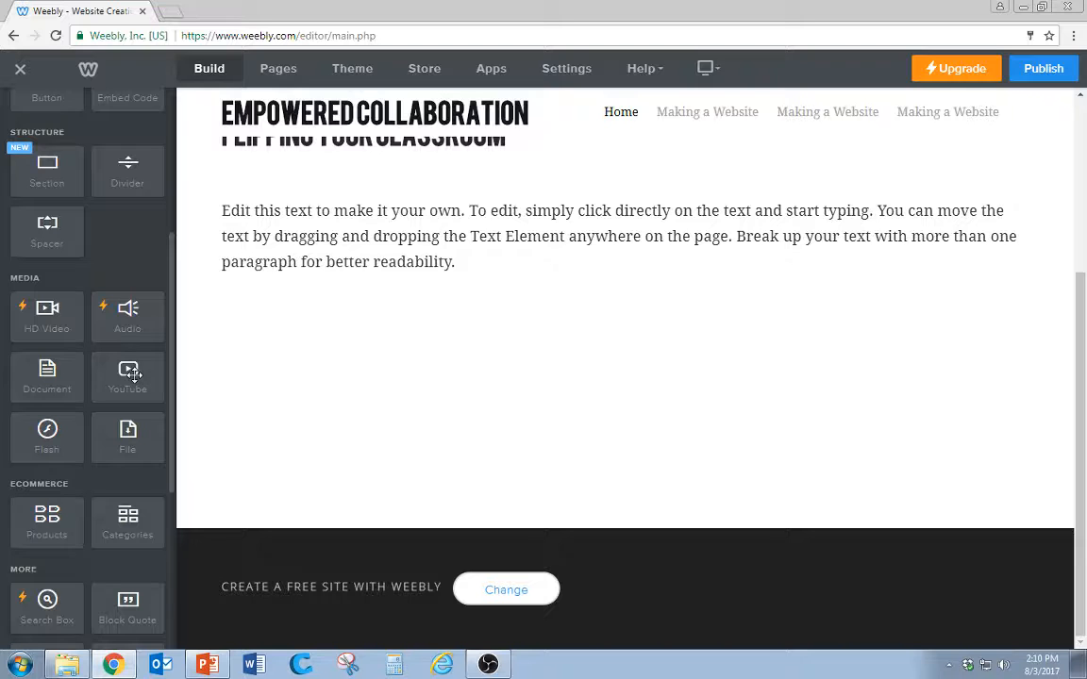
pyautogui.moveTo(112, 373); pyautogui.dragTo(369, 497)
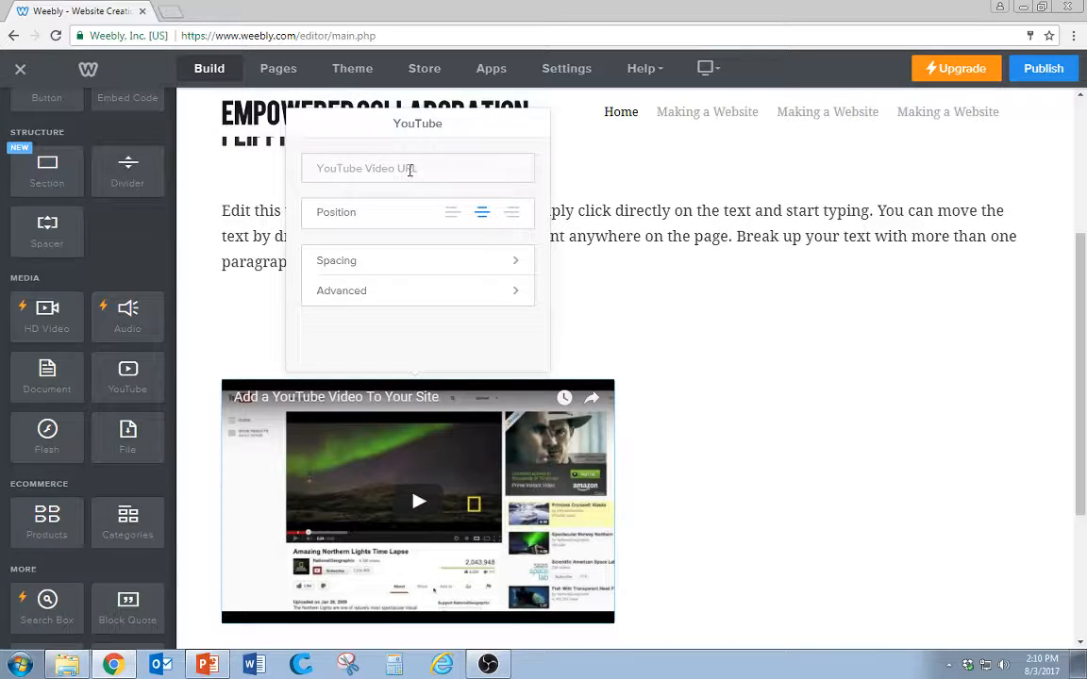
pyautogui.click(747, 364)
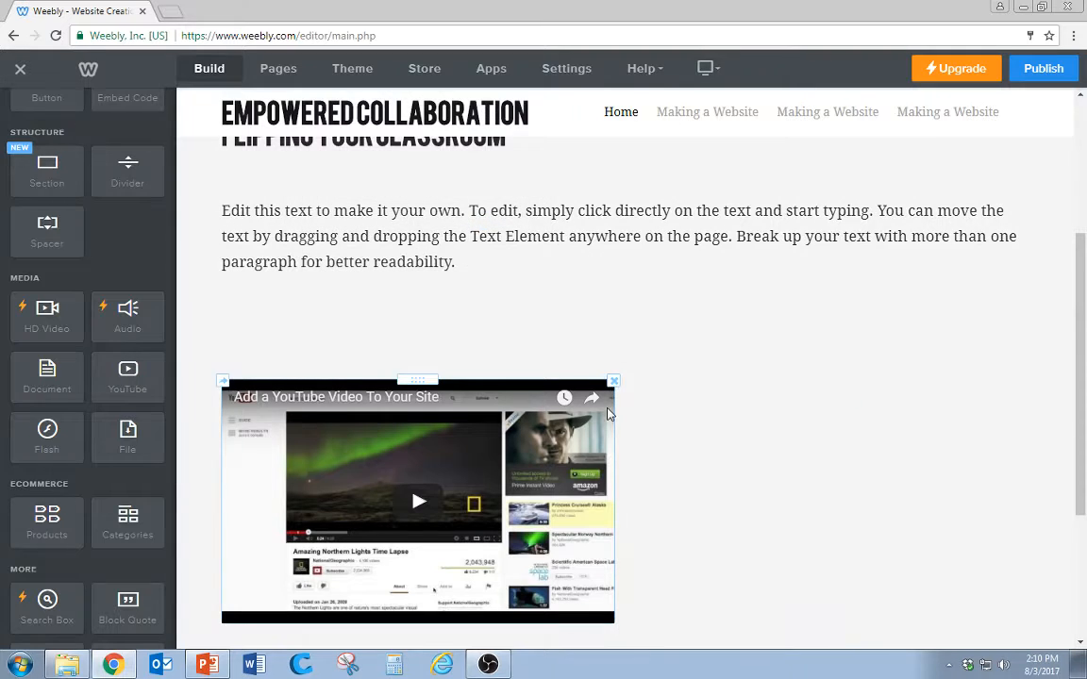
pyautogui.click(613, 382)
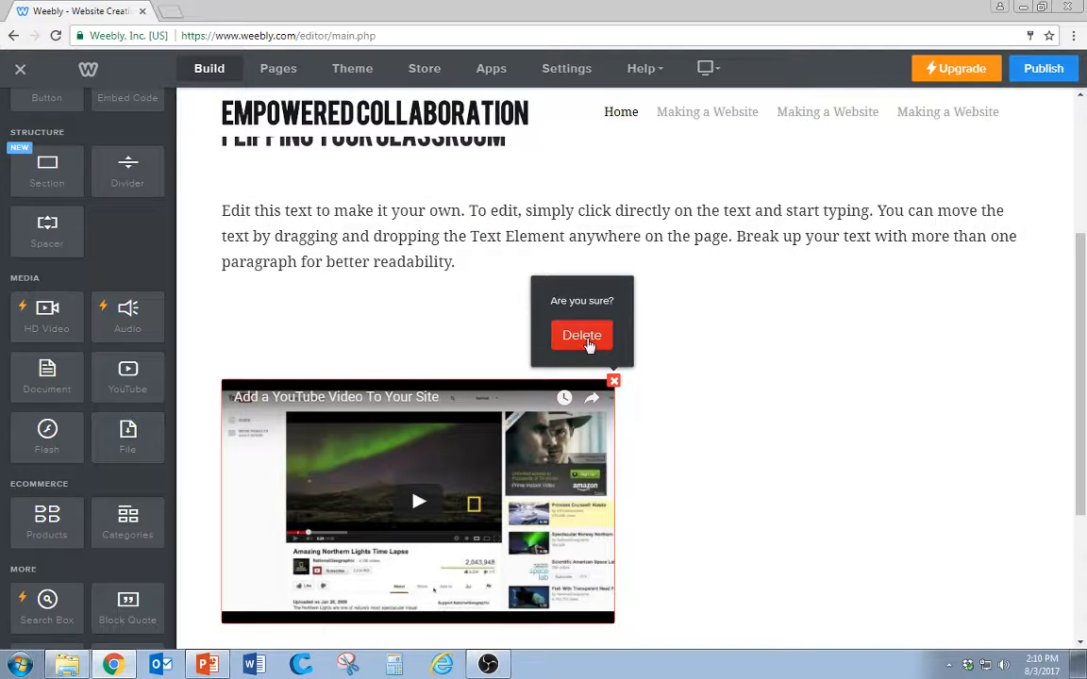
pyautogui.click(581, 336)
# Add a File element below the Home page's paragraph and open the chooser for uploading a file from the computer
pyautogui.scroll(-2, 91, 433)
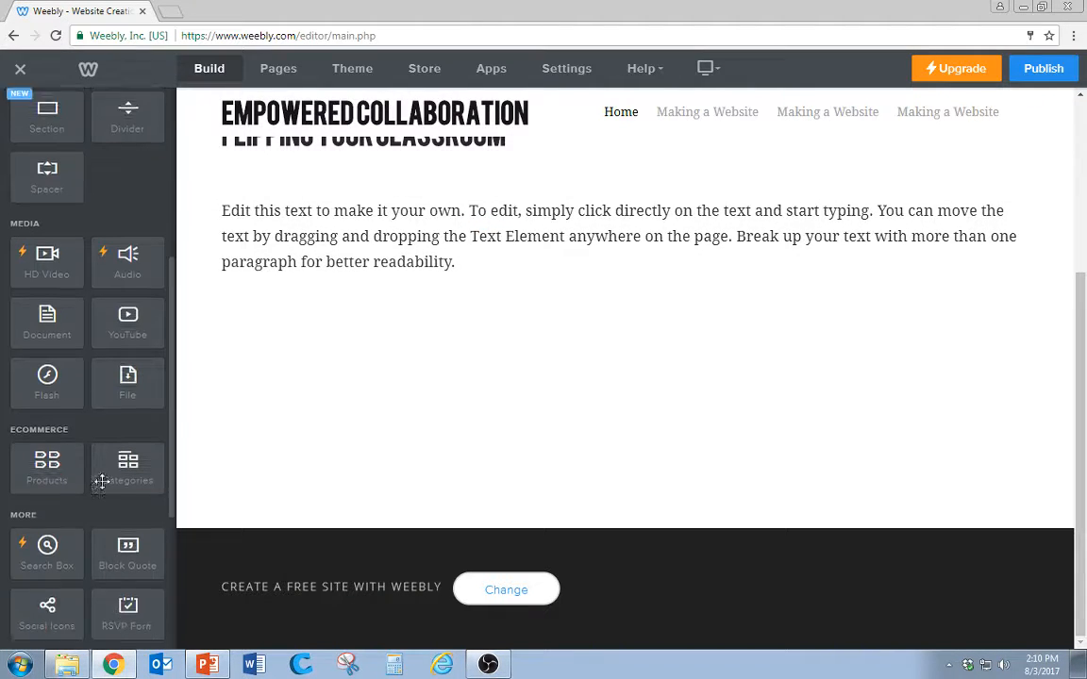
pyautogui.moveTo(147, 372); pyautogui.dragTo(321, 380)
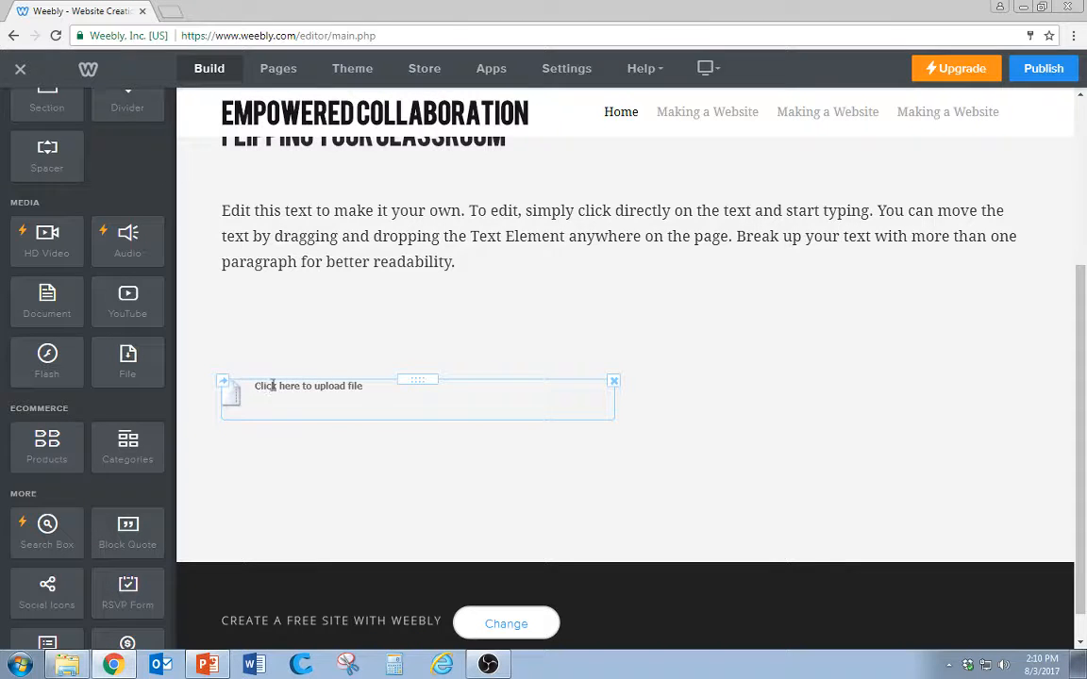
pyautogui.click(273, 386)
pyautogui.click(434, 170)
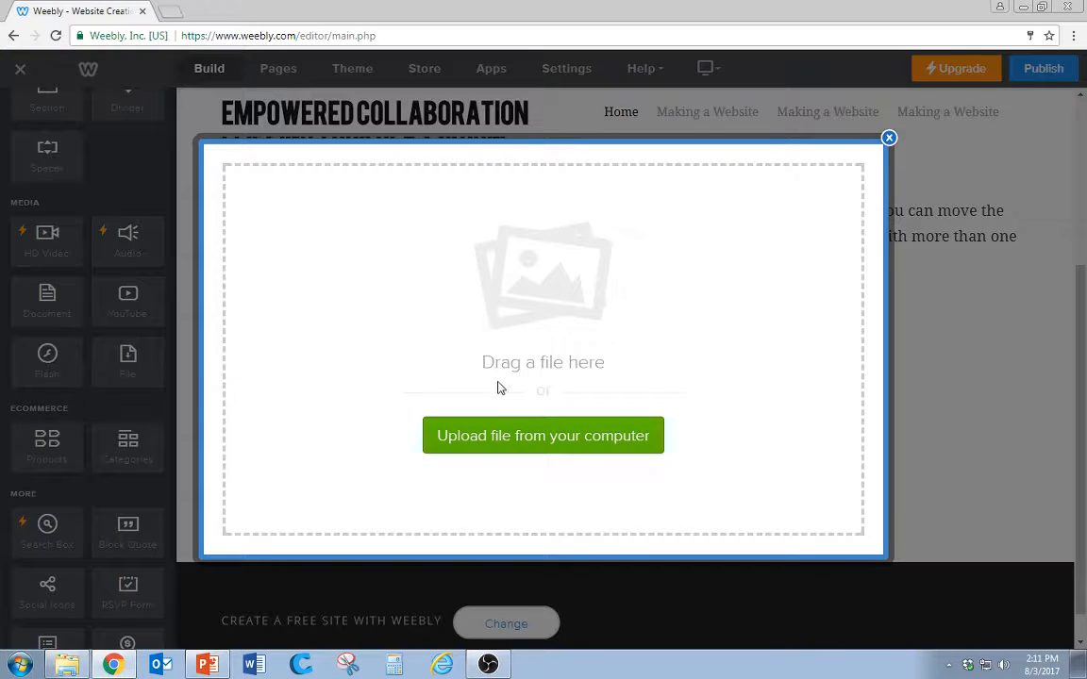
pyautogui.click(532, 445)
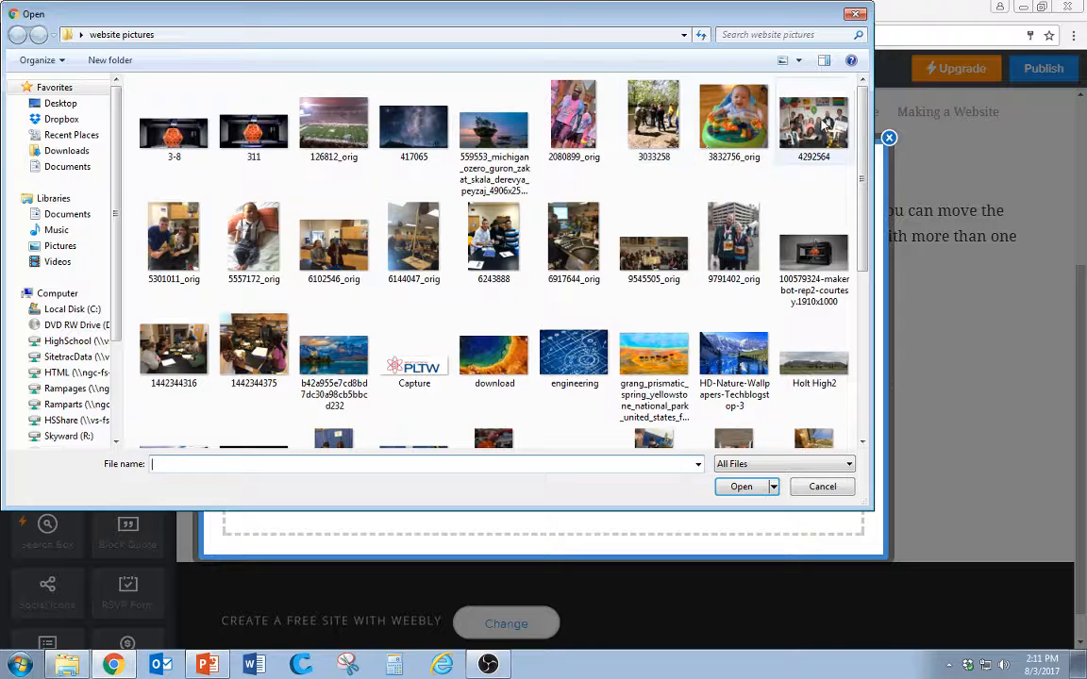
# Cancel the file upload and delete the File element from the Home page
pyautogui.click(857, 14)
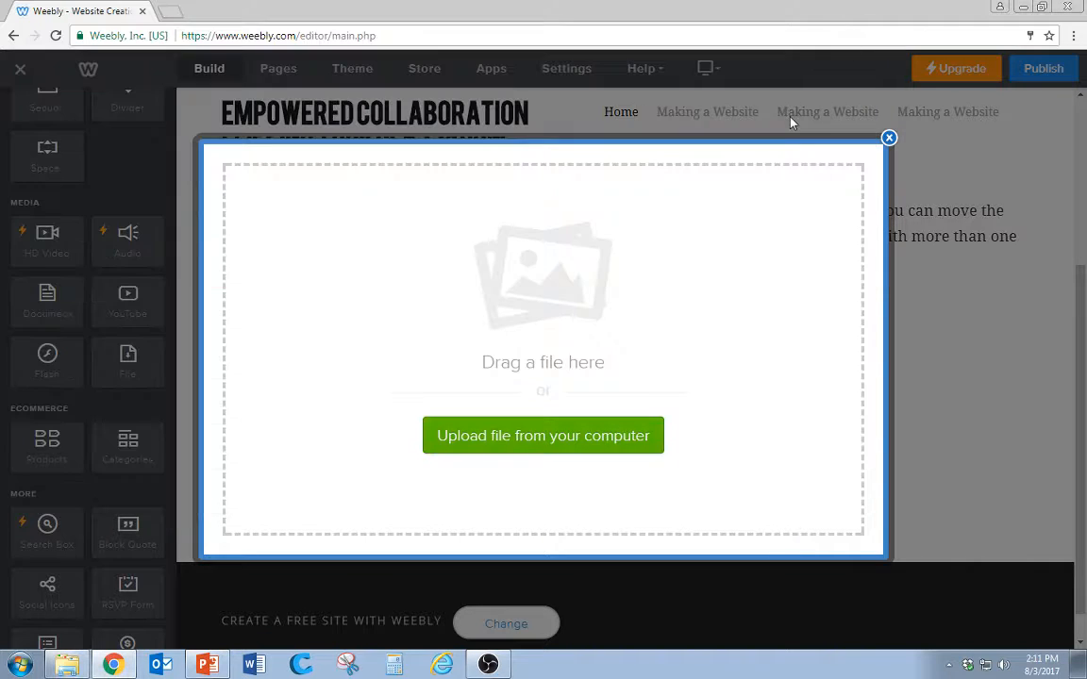
pyautogui.click(889, 140)
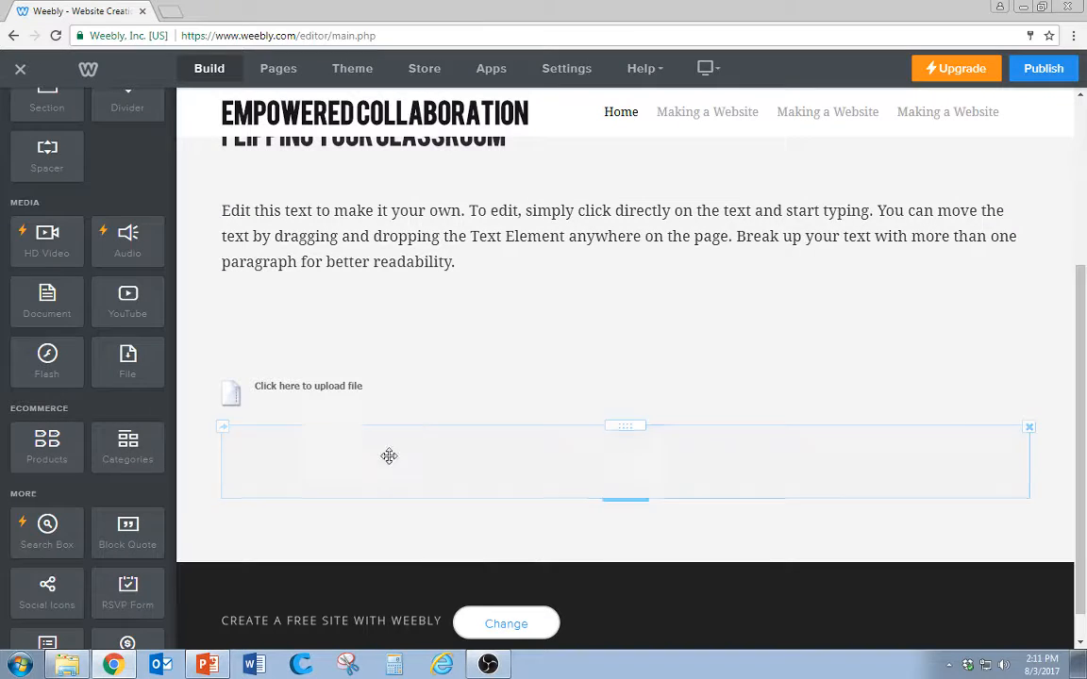
pyautogui.click(614, 386)
pyautogui.click(564, 341)
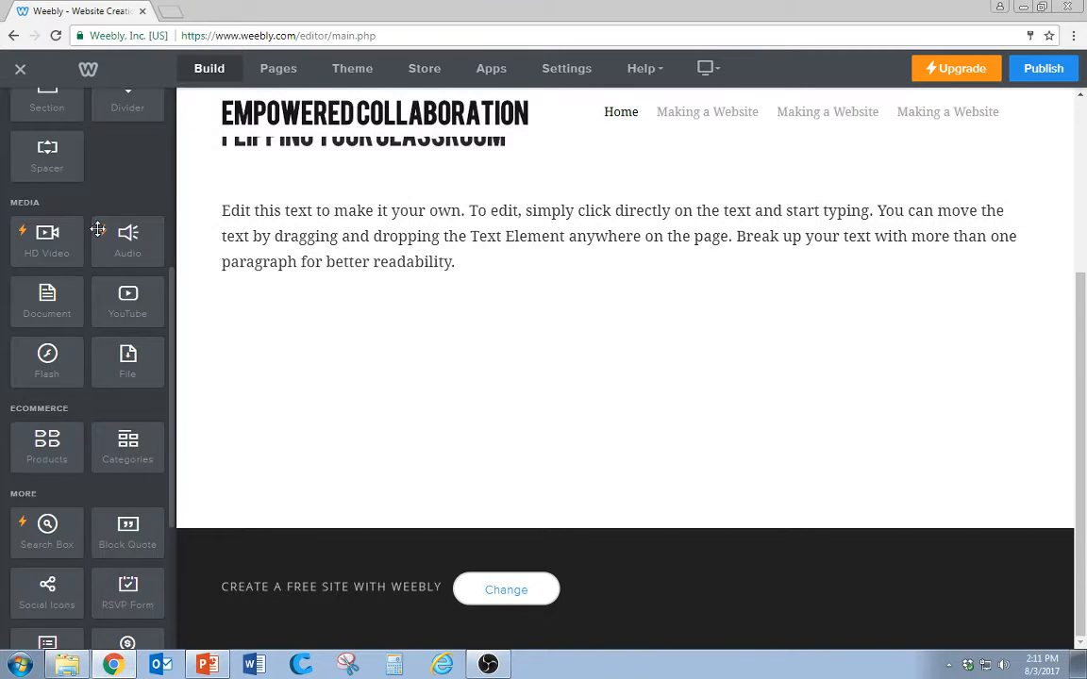
# Add an Embed Code element below the paragraph on the Home page
pyautogui.scroll(5, 169, 370)
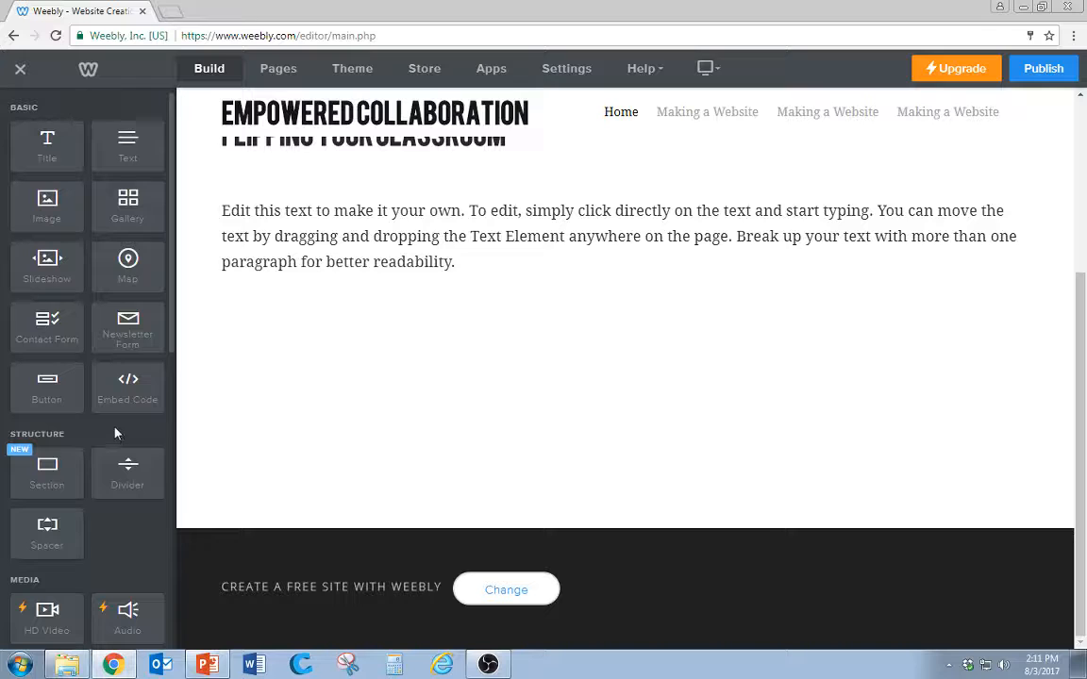
pyautogui.moveTo(123, 394); pyautogui.dragTo(123, 401)
pyautogui.moveTo(128, 385); pyautogui.dragTo(327, 400)
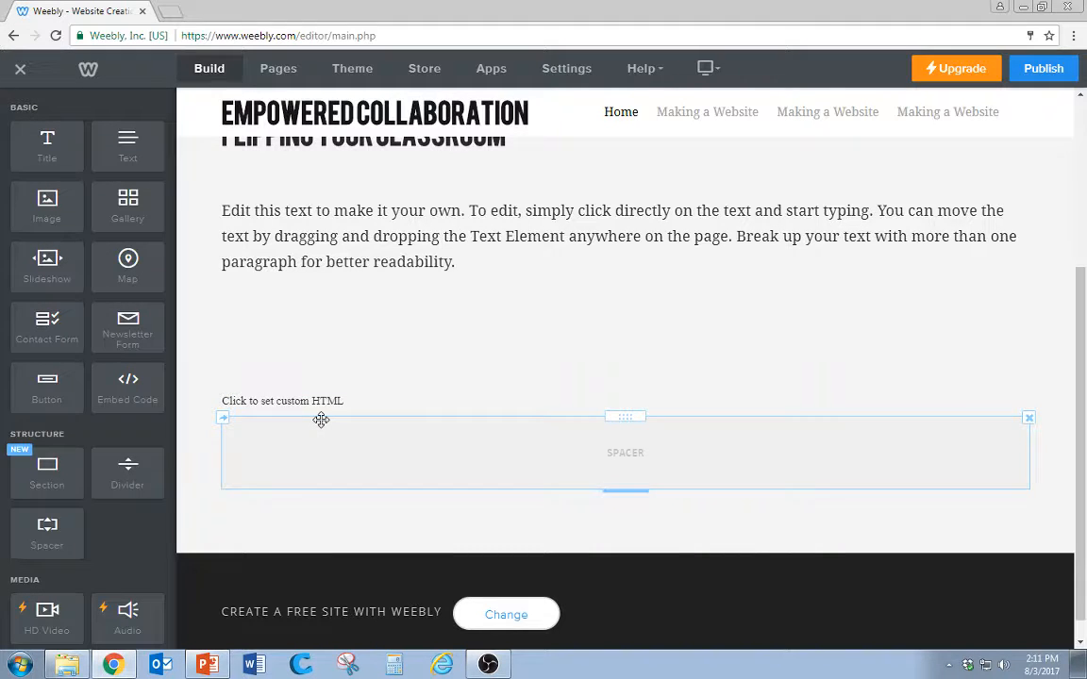
# Delete the narrow spacer directly above the custom HTML element
pyautogui.moveTo(321, 419); pyautogui.dragTo(340, 396)
pyautogui.click(1029, 375)
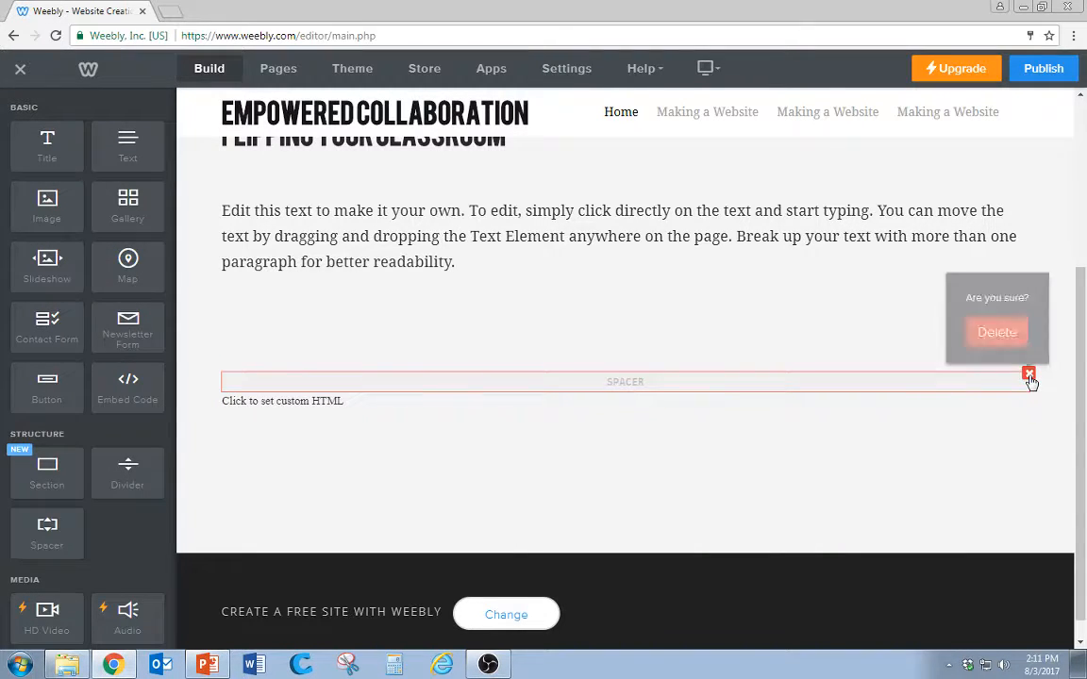
pyautogui.click(986, 332)
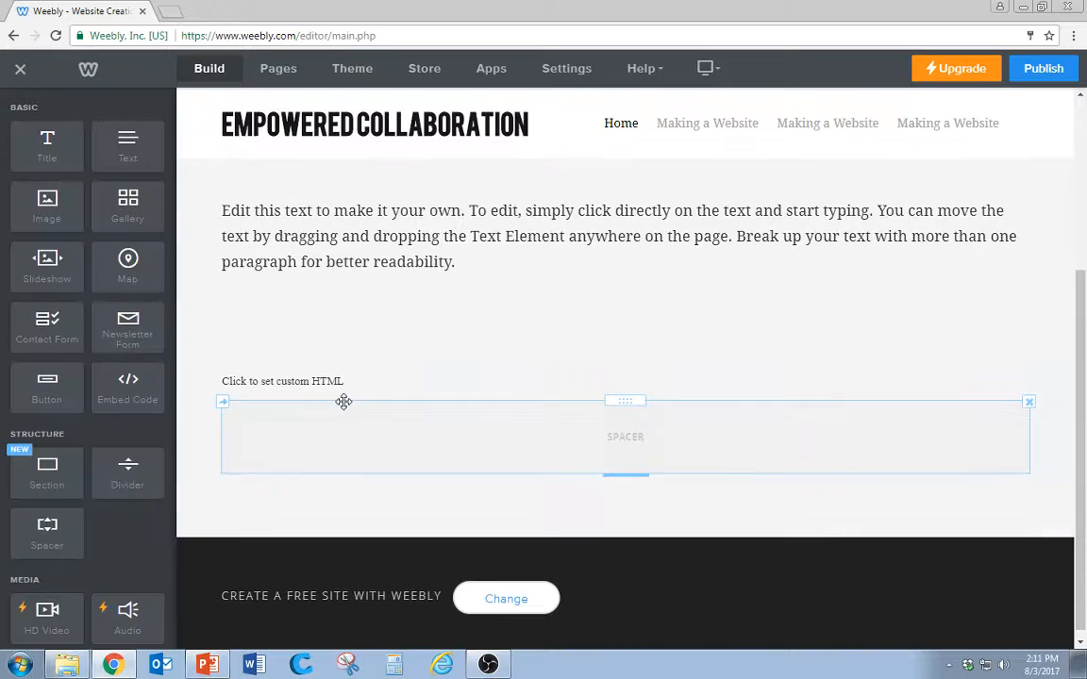
# Delete the Embed Code element from the Home page
pyautogui.moveTo(344, 402); pyautogui.dragTo(453, 382)
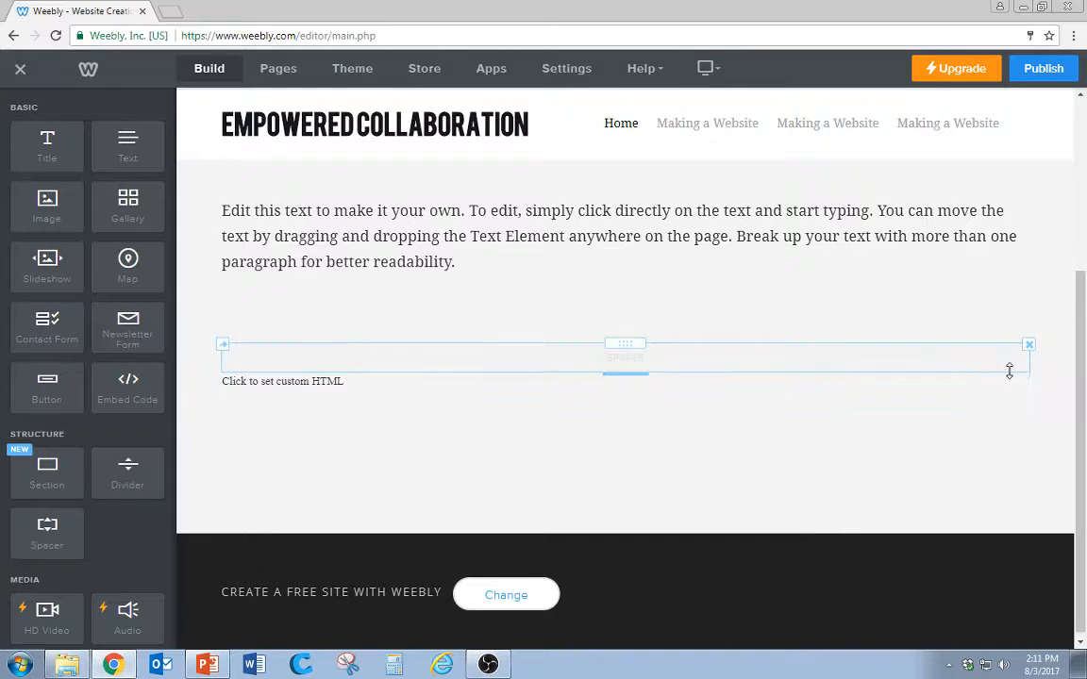
pyautogui.click(1028, 374)
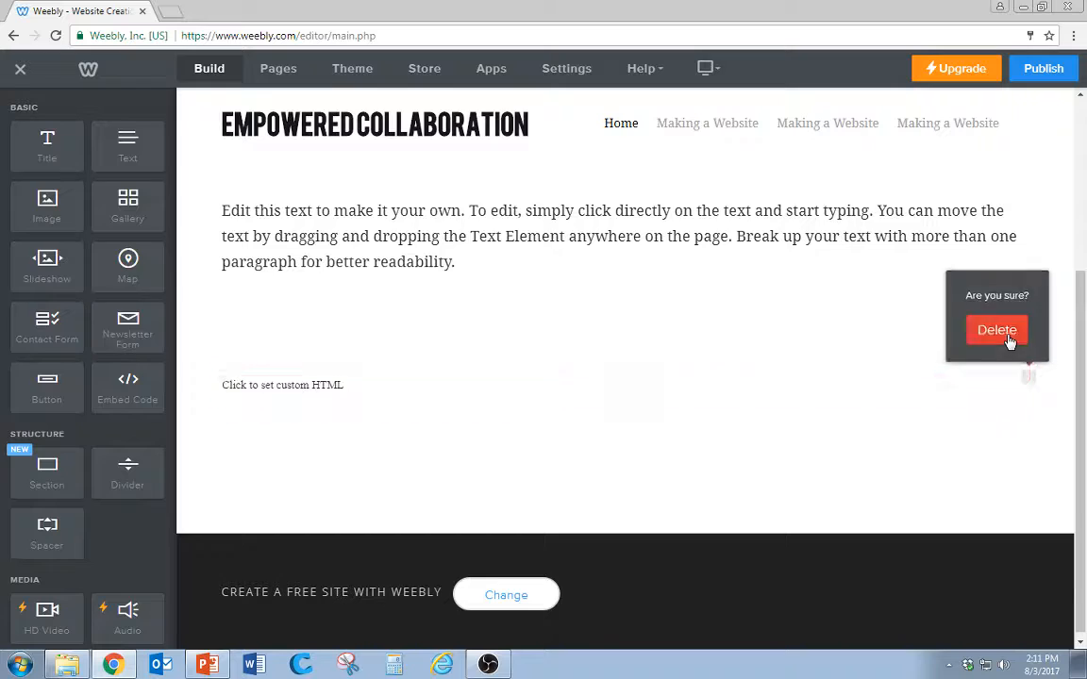
pyautogui.click(982, 330)
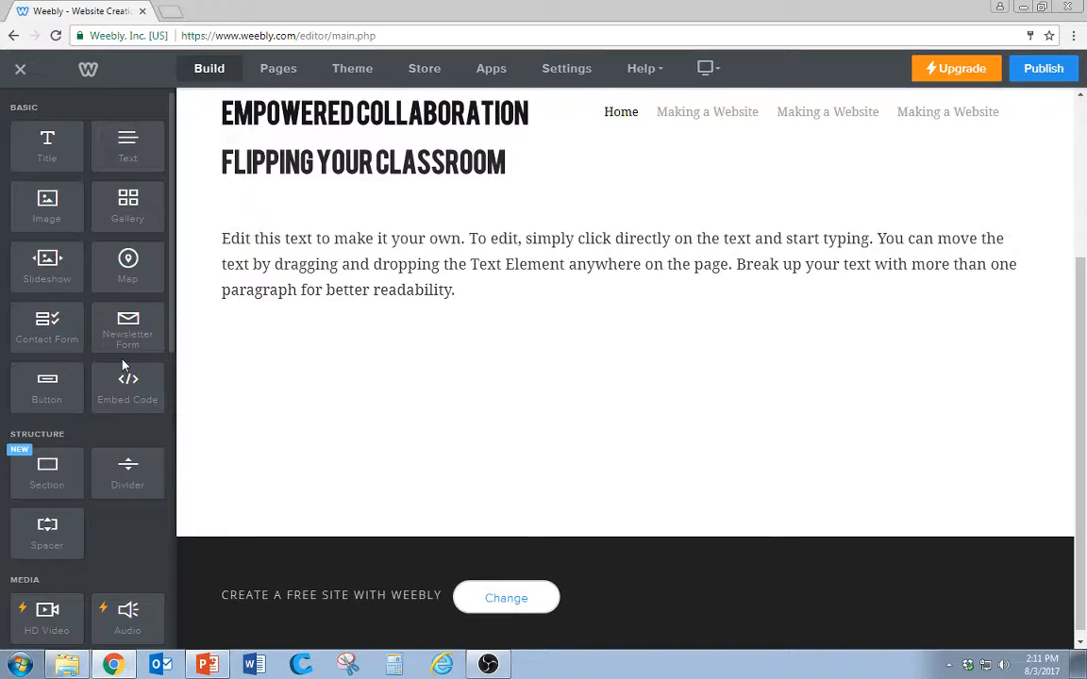
pyautogui.moveTo(123, 365); pyautogui.dragTo(5, 634)
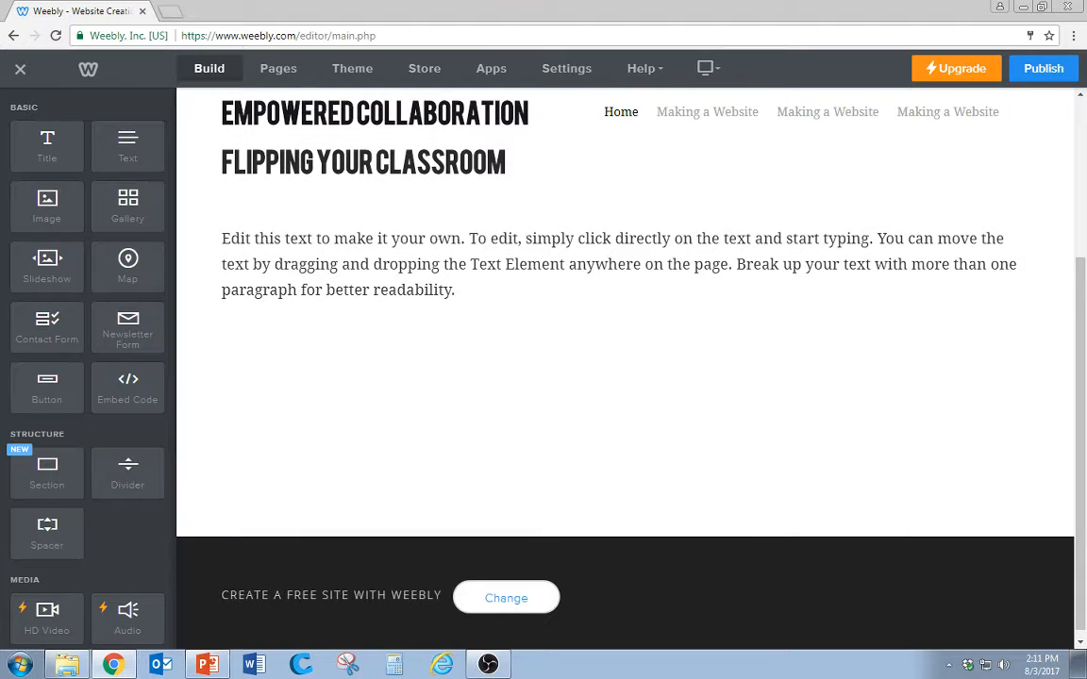